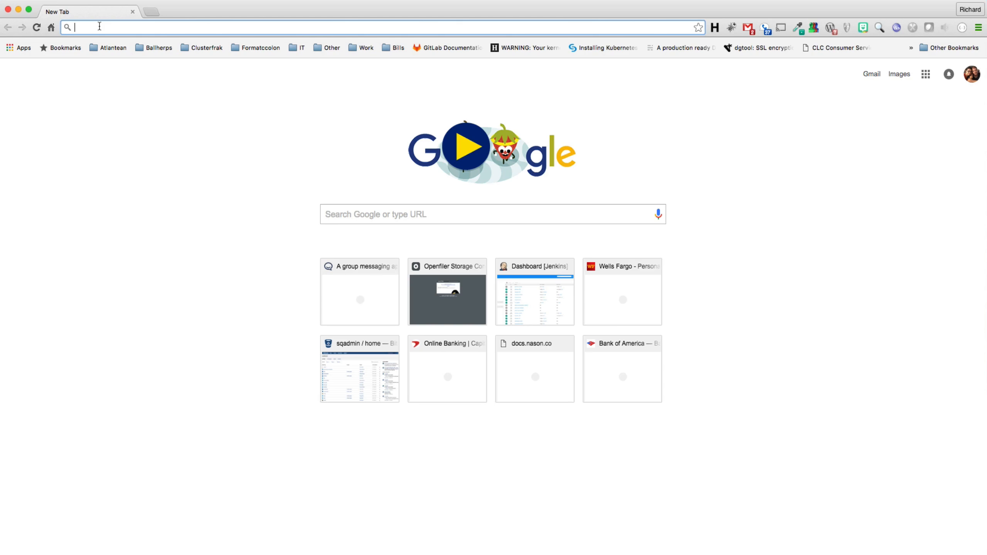
text(https)
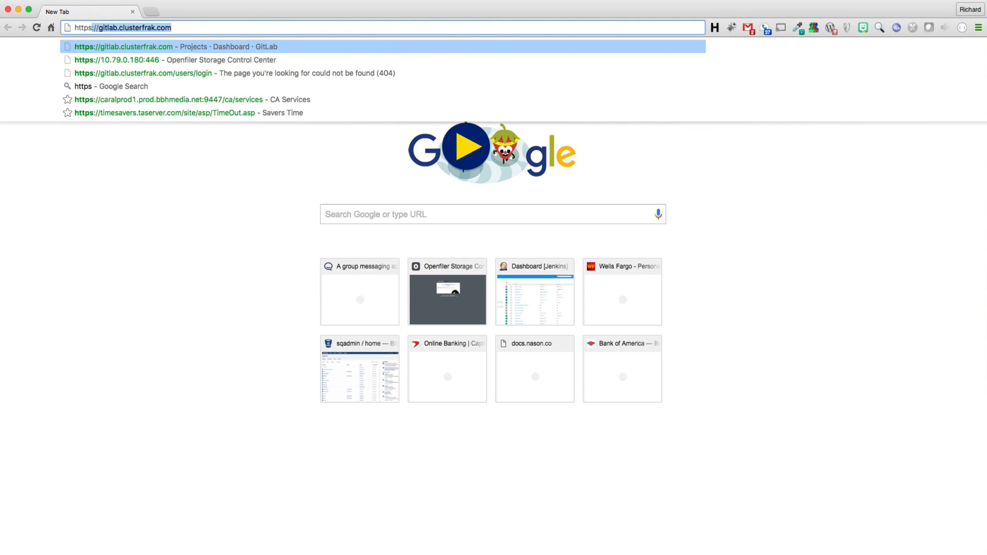
text(://10.)
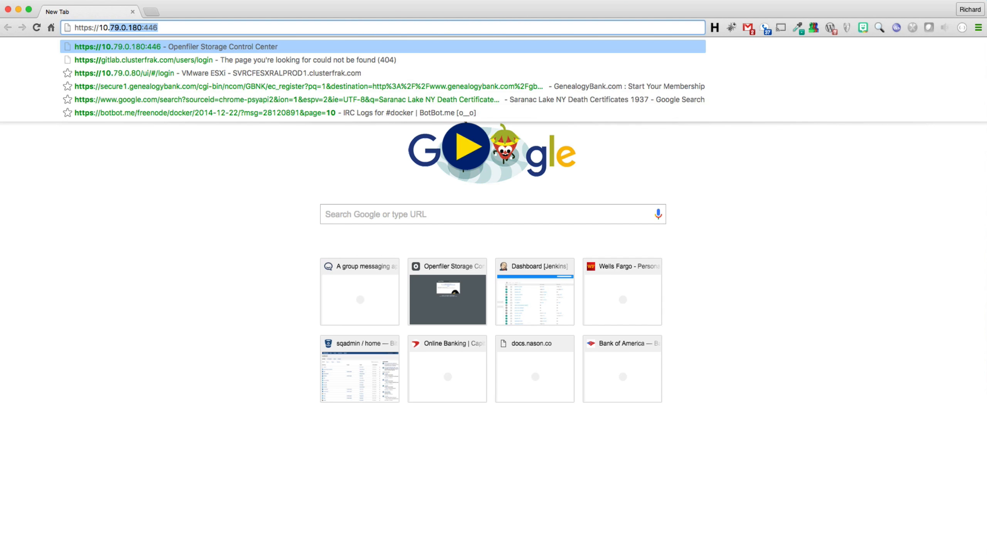
text(79.0.180:446)
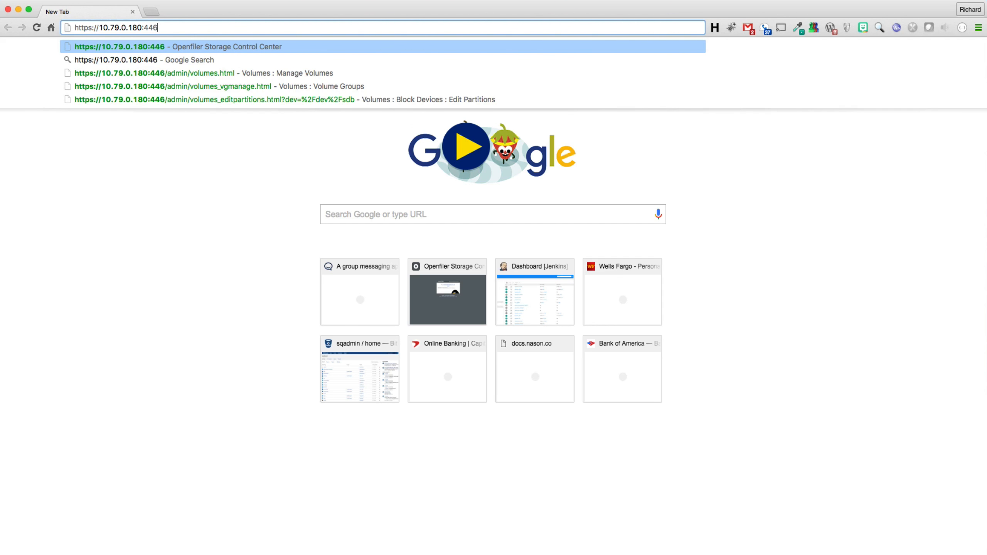
key(Return)
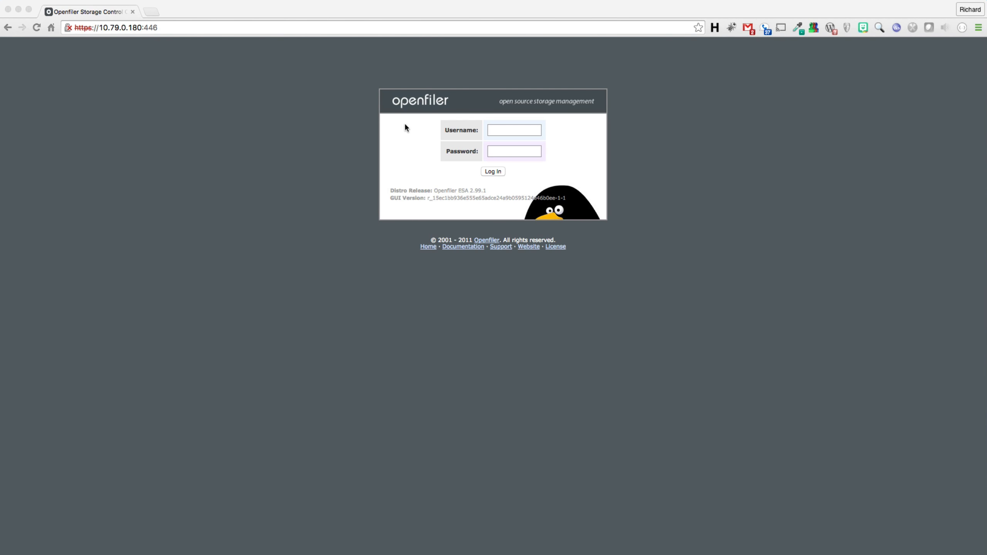
Log in to the Openfiler web admin with the administrator username and password.
click(500, 132)
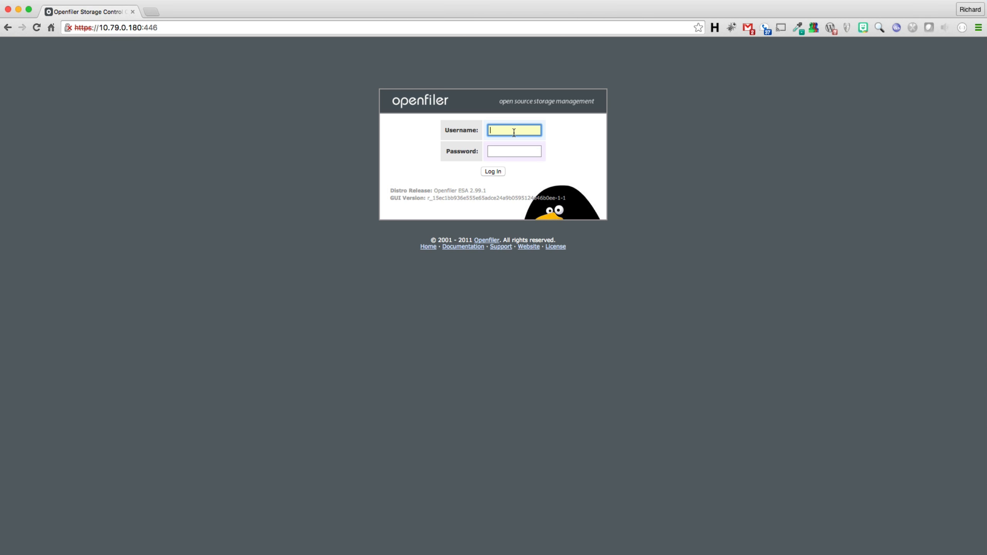
text(openfiler)
key(Tab)
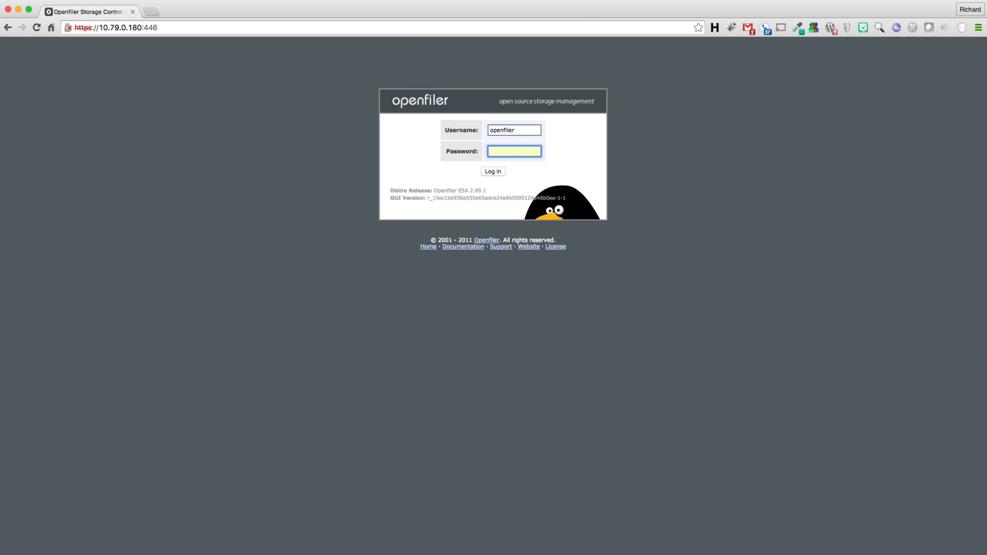
text(password)
key(Return)
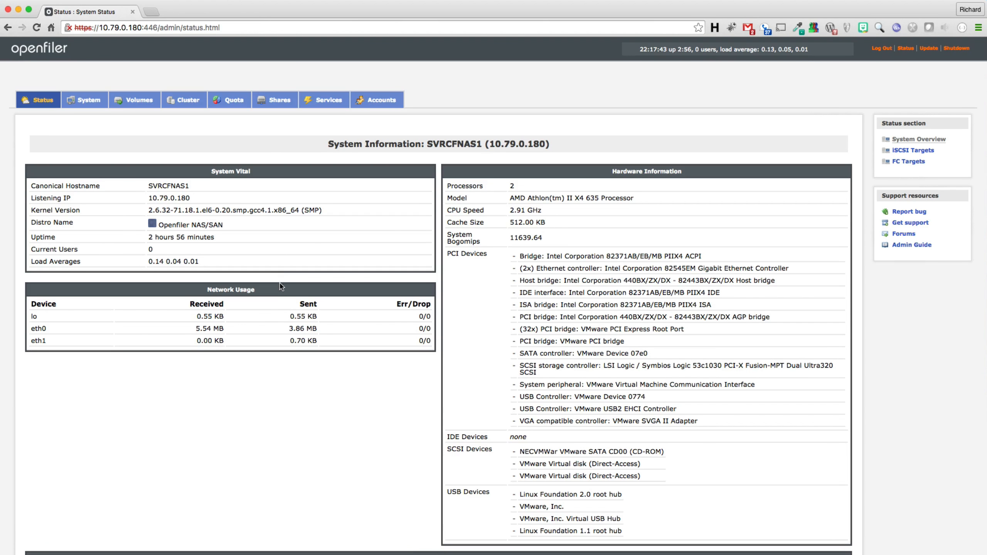
Add a Share network access entry for 10.79.0.0 with netmask 255.255.255.0.
click(87, 102)
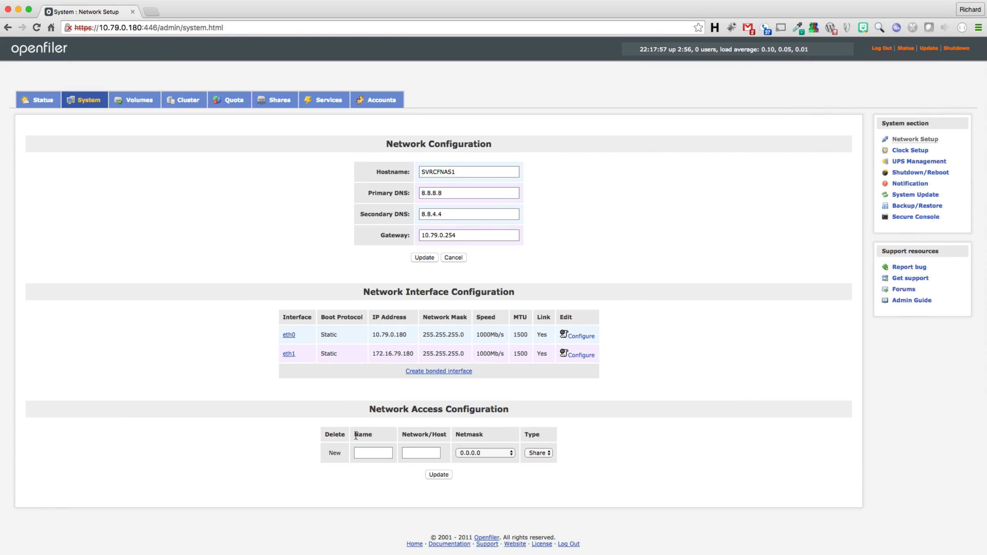
click(411, 453)
click(359, 454)
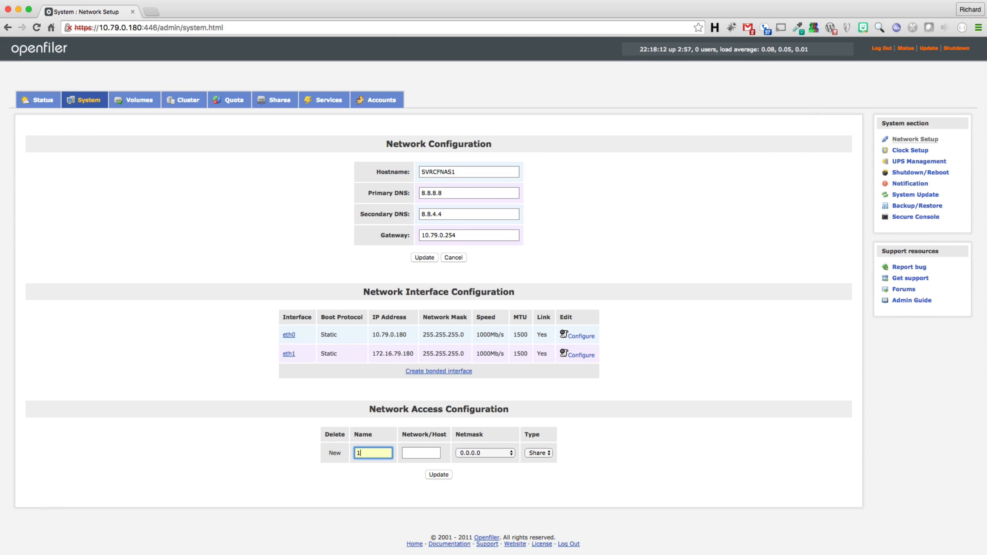
text(10.79.0.0)
key(Tab)
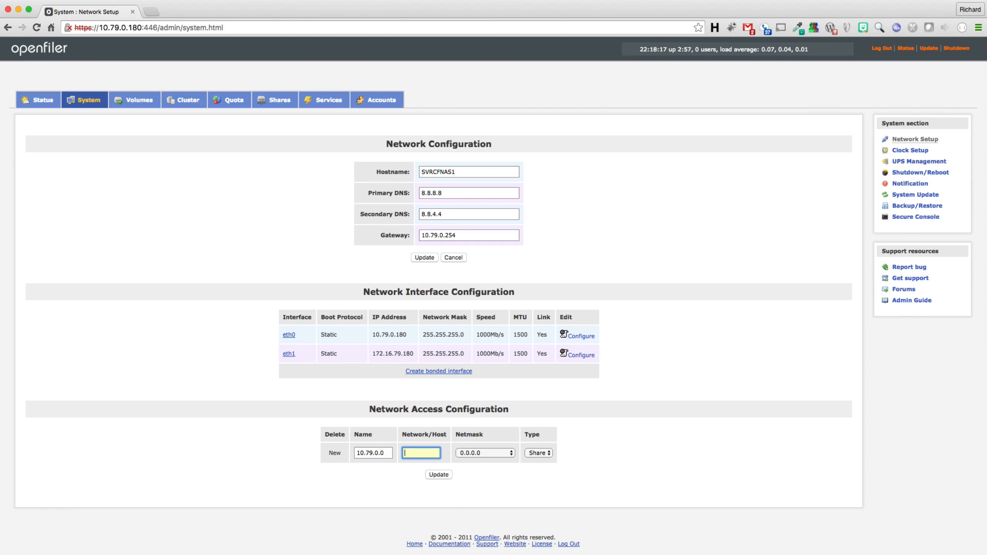
text(10.79.0.0)
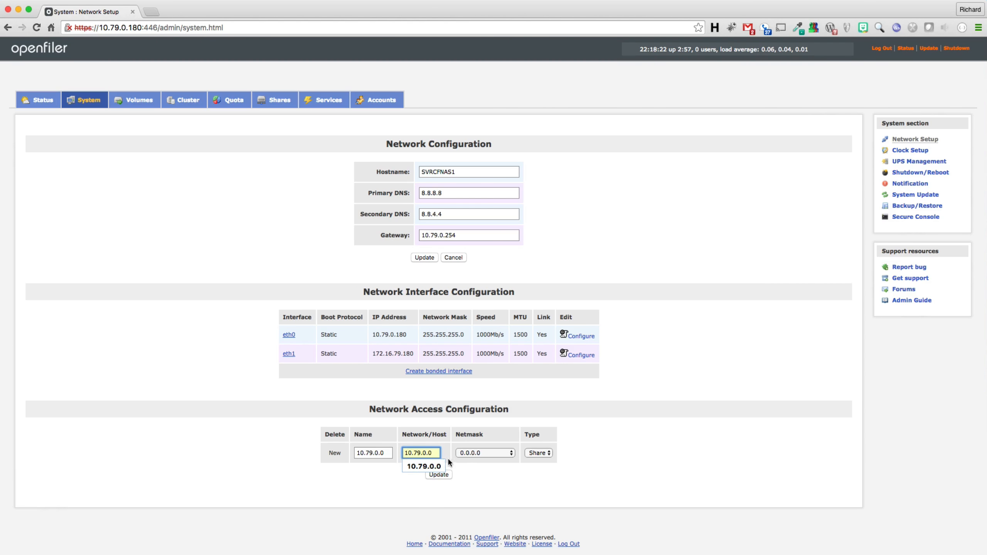
click(472, 454)
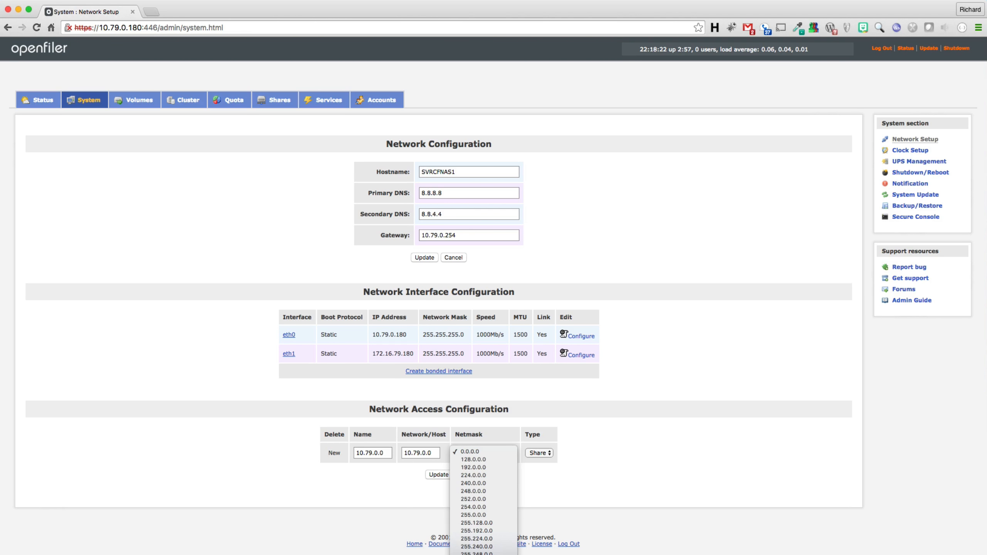
click(481, 548)
click(537, 453)
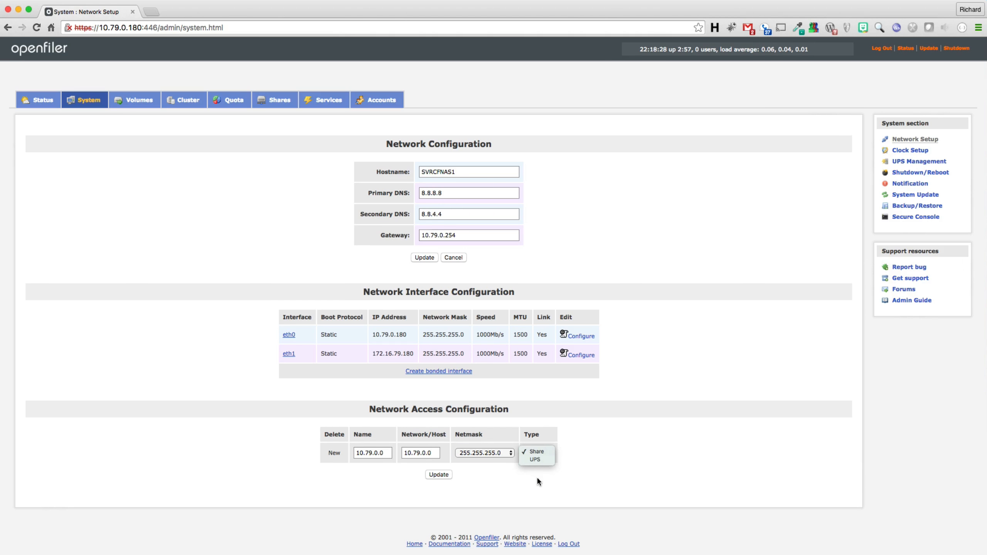
click(536, 452)
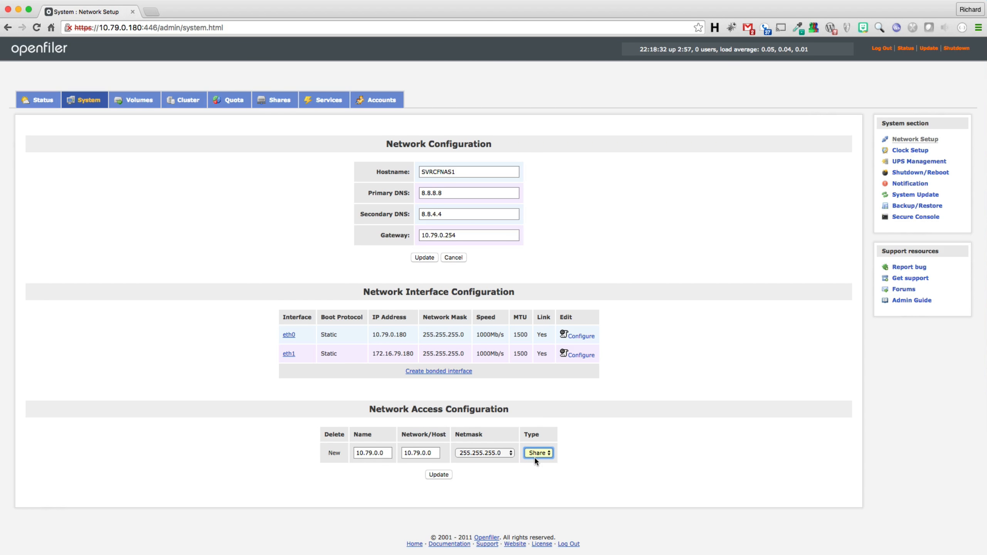
click(438, 474)
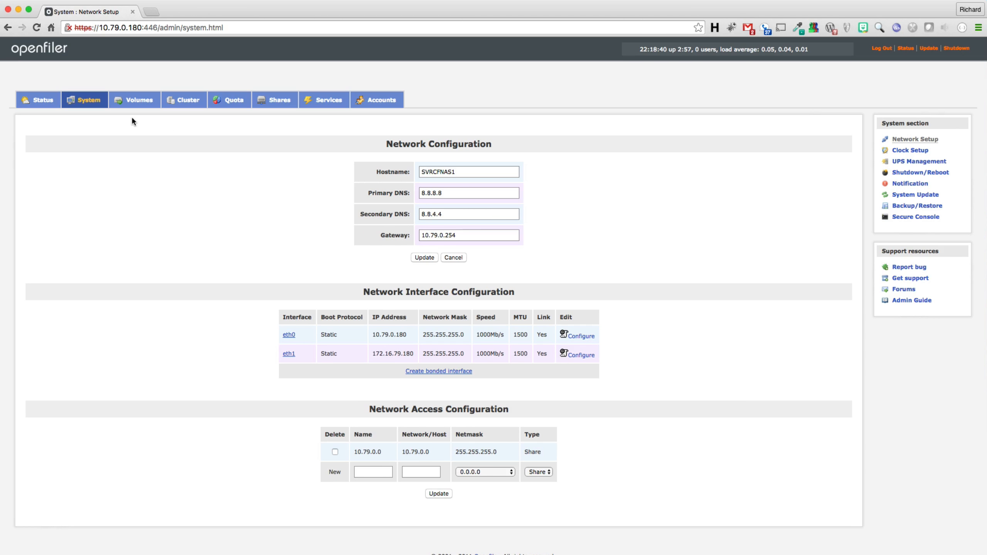
click(136, 103)
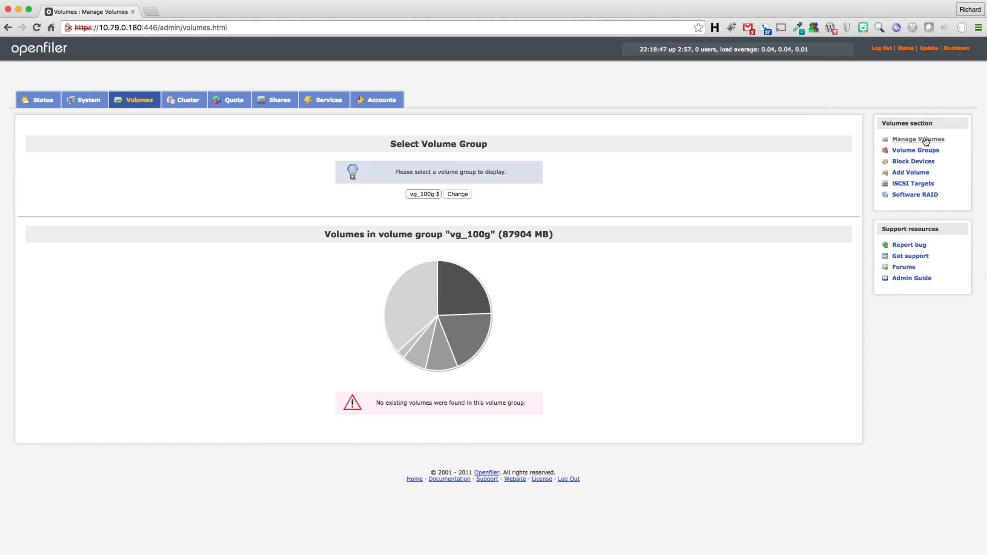
Create a 95.37 GB physical volume partition /dev/sdb1 spanning the whole /dev/sdb disk.
click(919, 165)
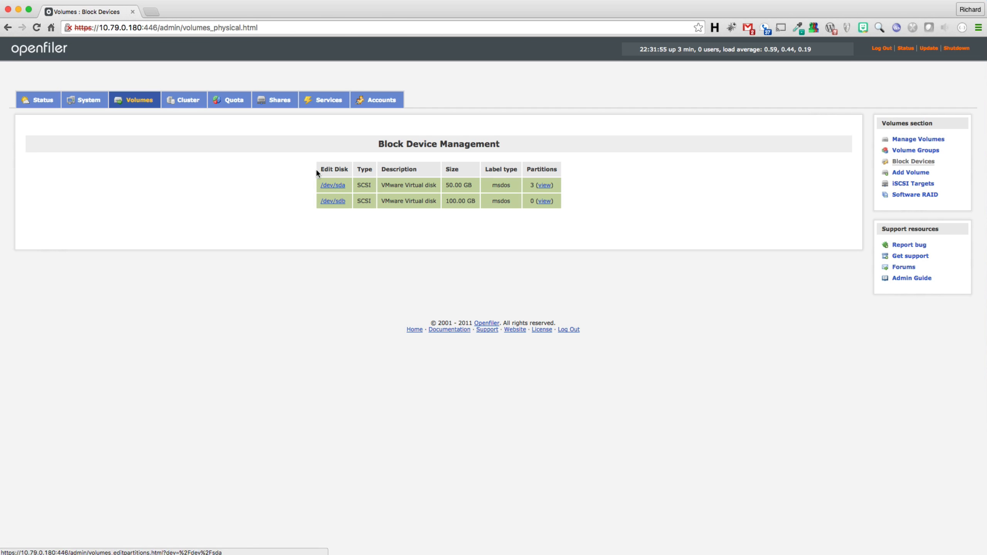
click(332, 202)
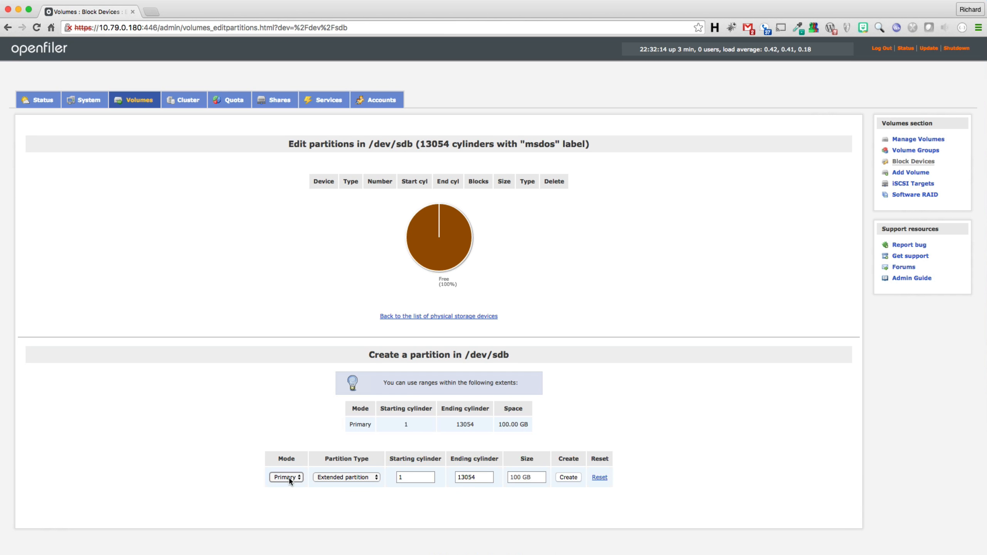
click(353, 479)
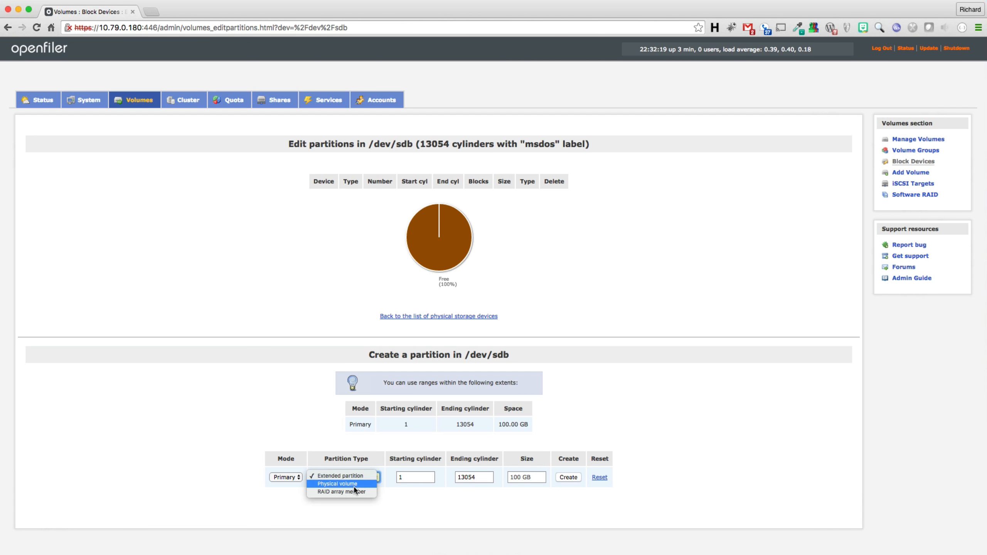
click(354, 485)
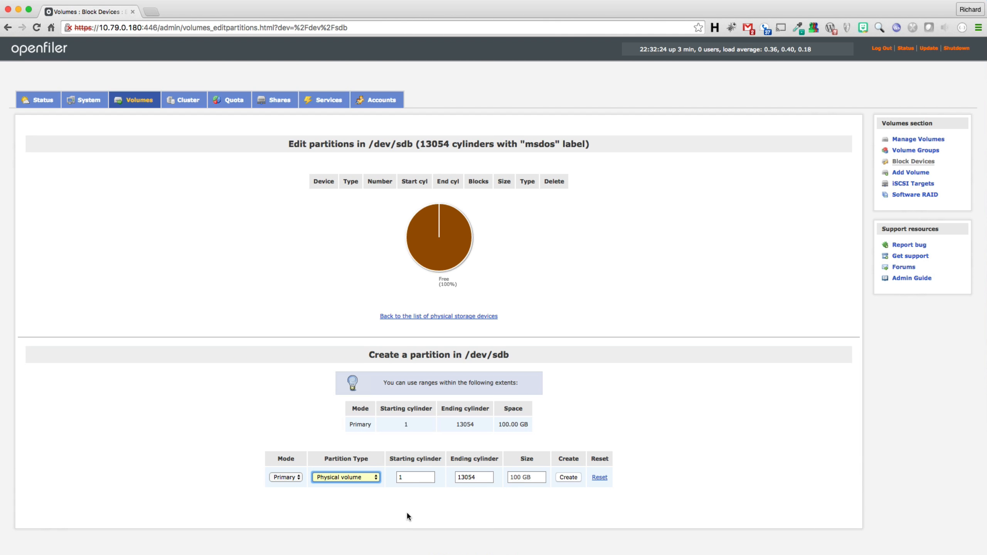
drag(394, 422, 417, 424)
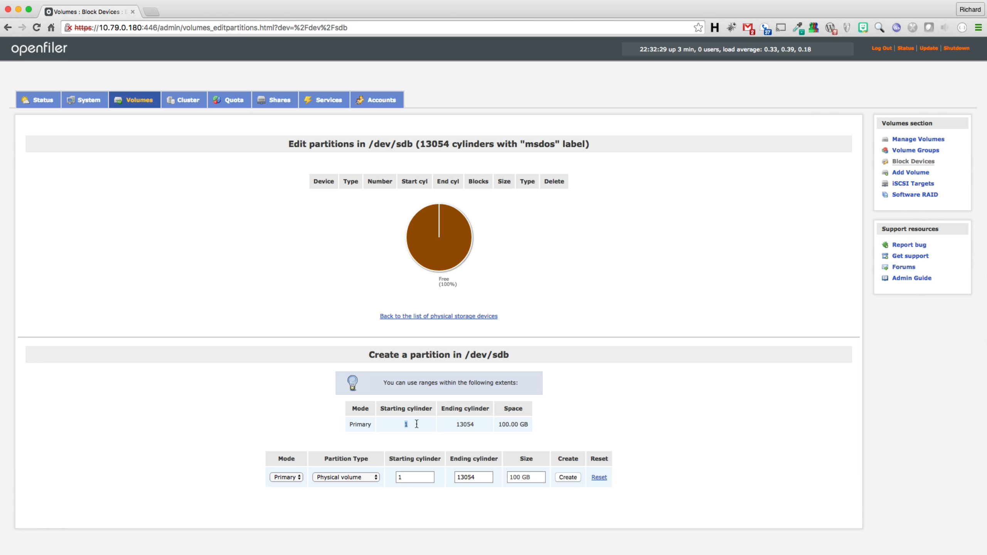
click(458, 477)
drag(477, 424, 531, 428)
click(566, 477)
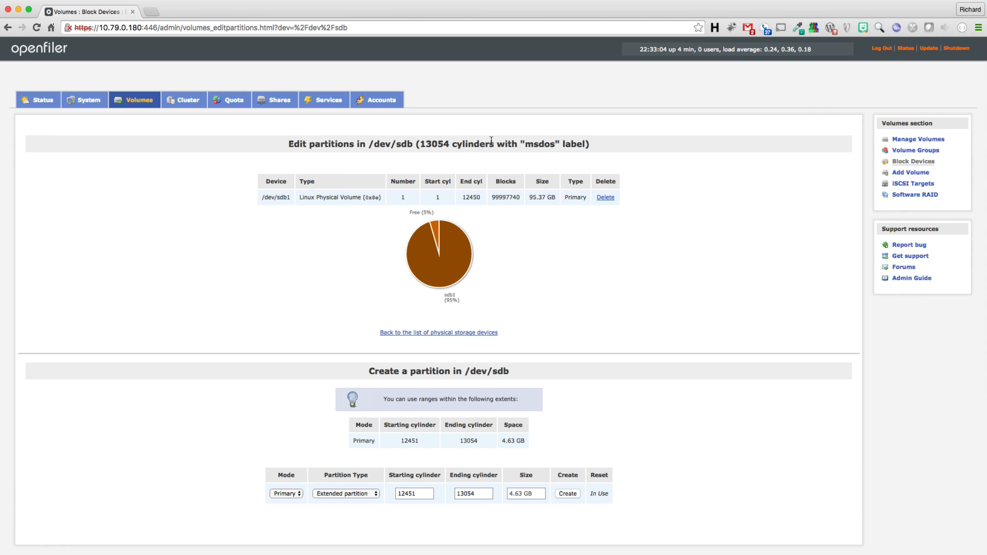
drag(259, 197, 633, 197)
click(645, 218)
Open the /dev/sda partition editor and choose the new partition's type.
click(136, 100)
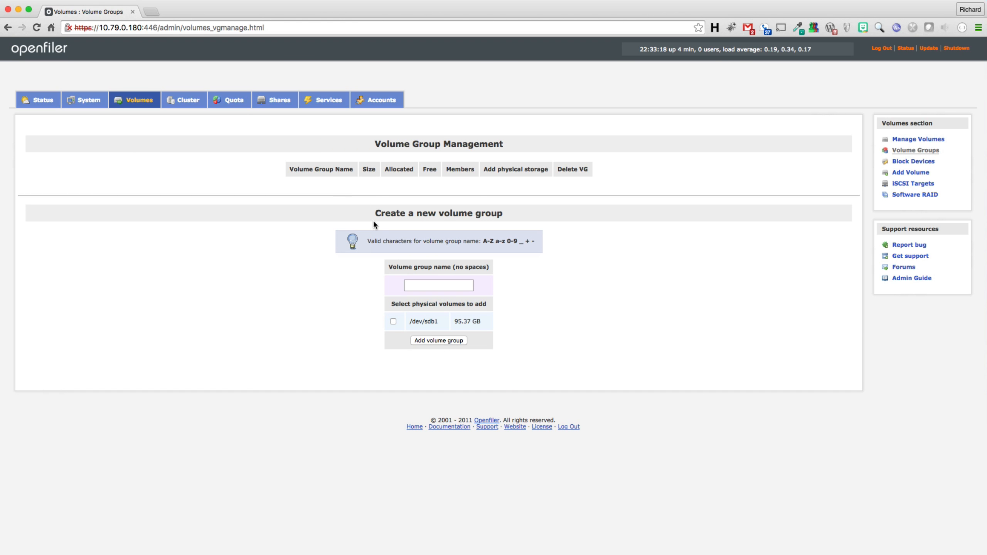
click(913, 161)
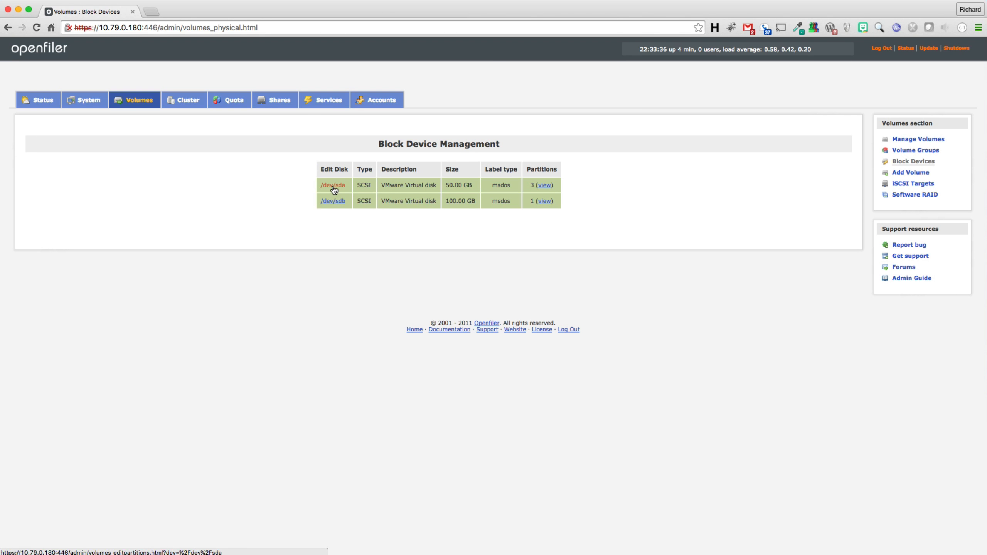
click(334, 189)
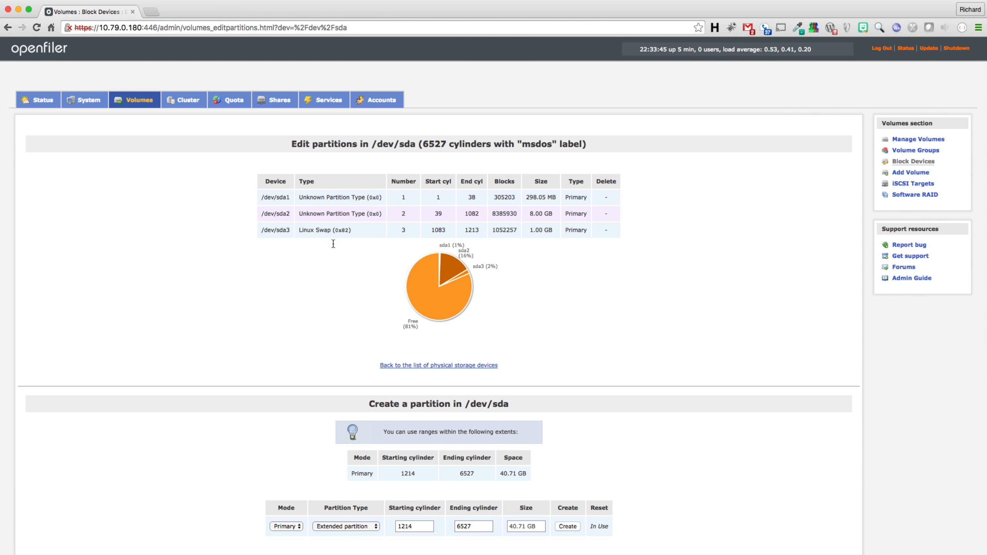
click(348, 526)
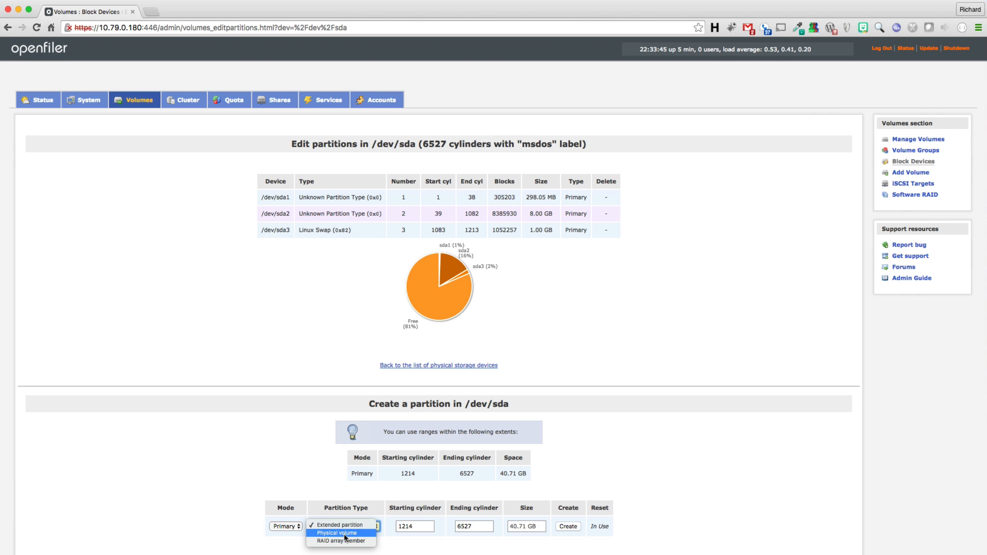
click(345, 533)
click(572, 527)
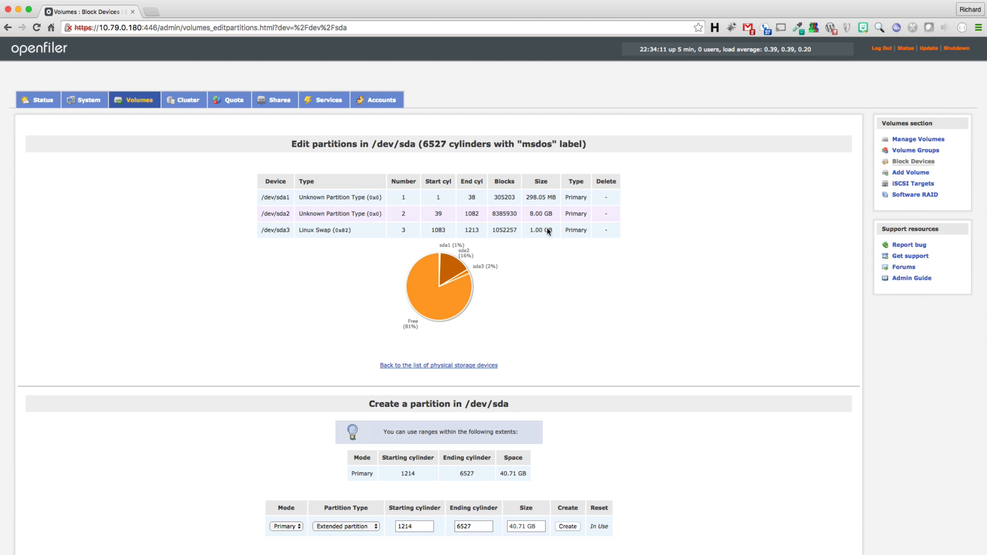
double_click(405, 527)
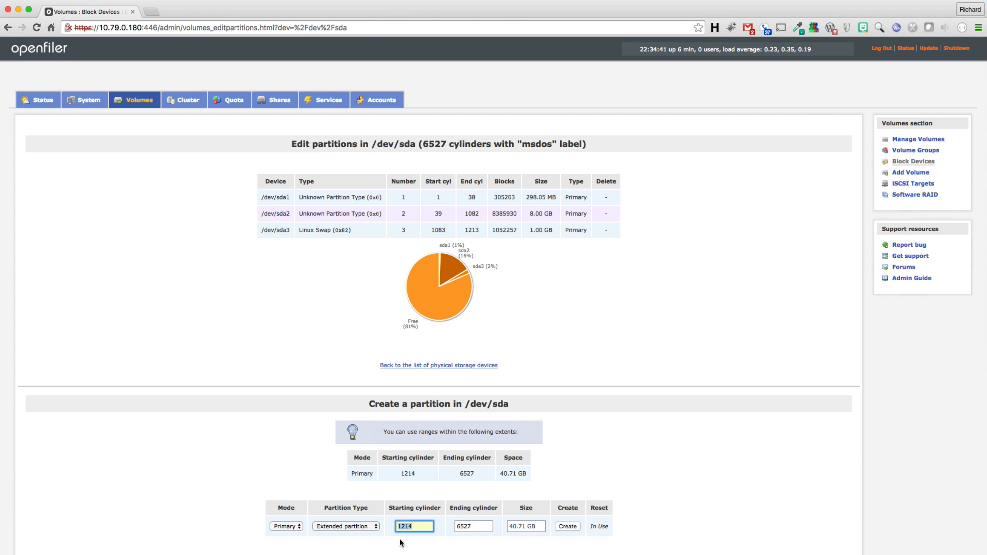
Set the starting cylinder to 1300 and create partition sda4 on /dev/sda.
double_click(471, 229)
click(461, 230)
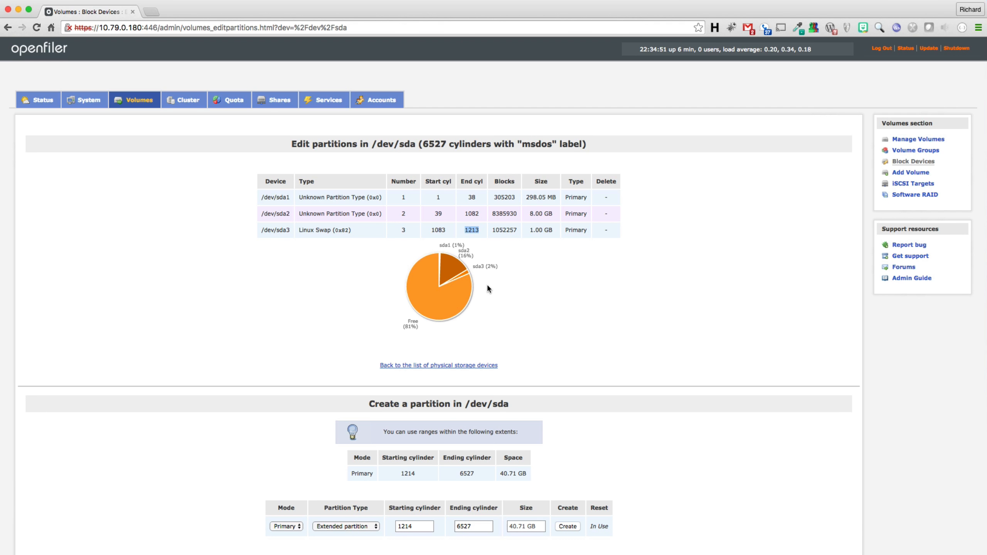
drag(398, 477, 422, 475)
drag(421, 523, 391, 525)
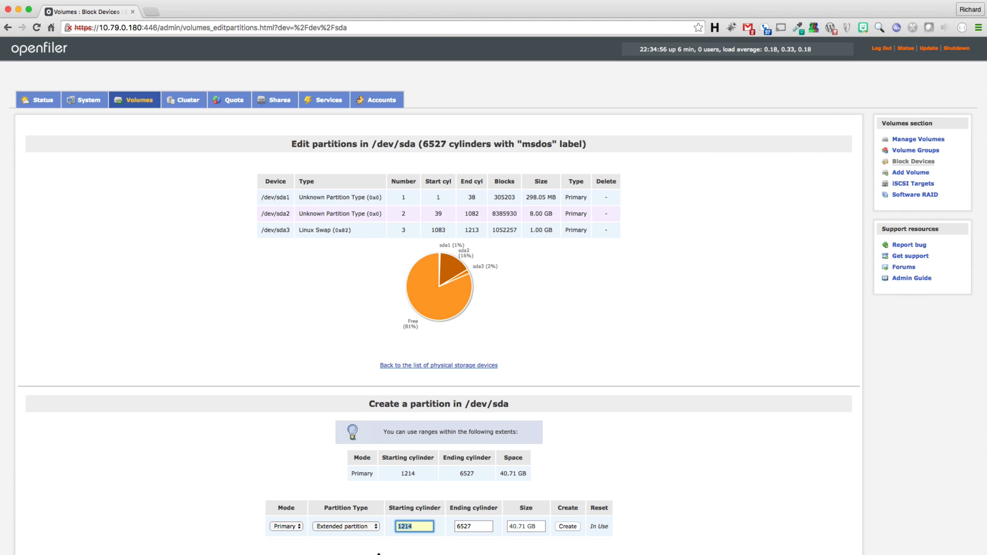
text(1300)
click(453, 540)
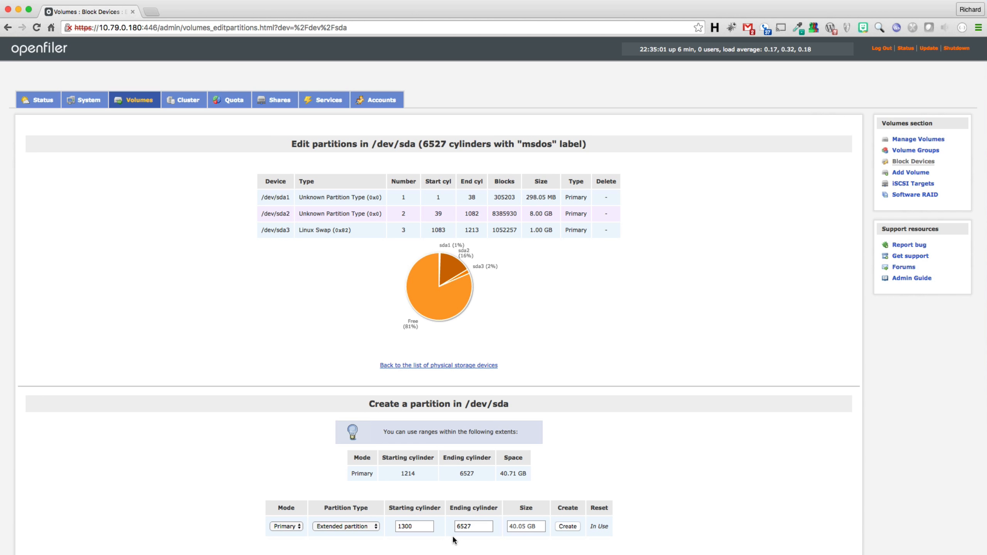
click(573, 527)
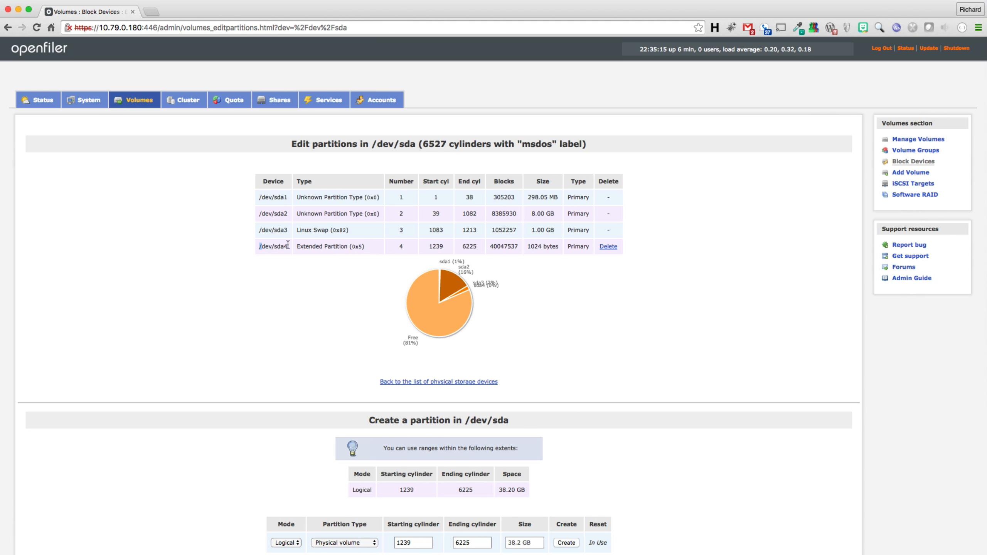
drag(289, 244, 601, 269)
Delete the sda4 extended partition and return to the physical storage devices.
click(610, 278)
click(608, 247)
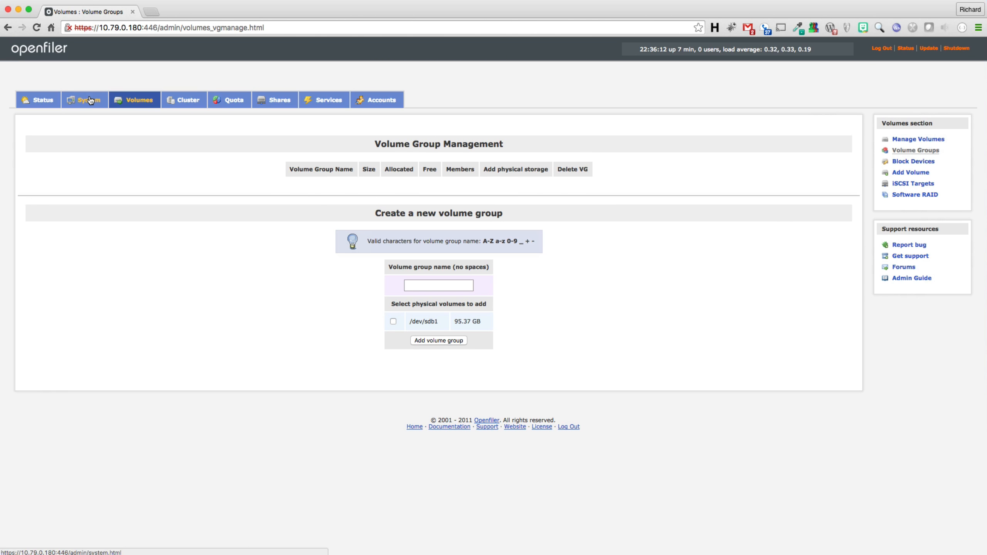
click(141, 101)
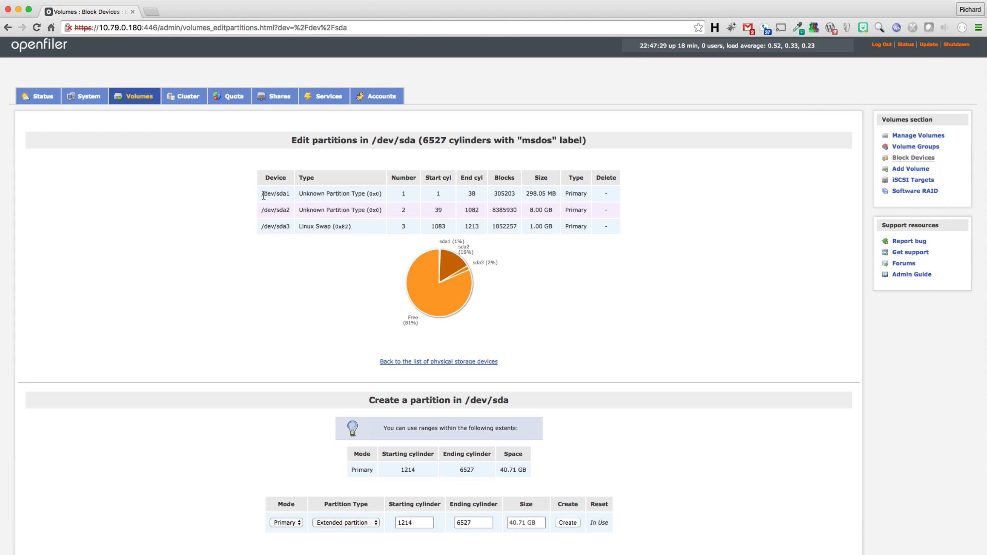
Try the partition type options for the new /dev/sda partition, ending on Extended.
drag(259, 193, 290, 194)
click(323, 522)
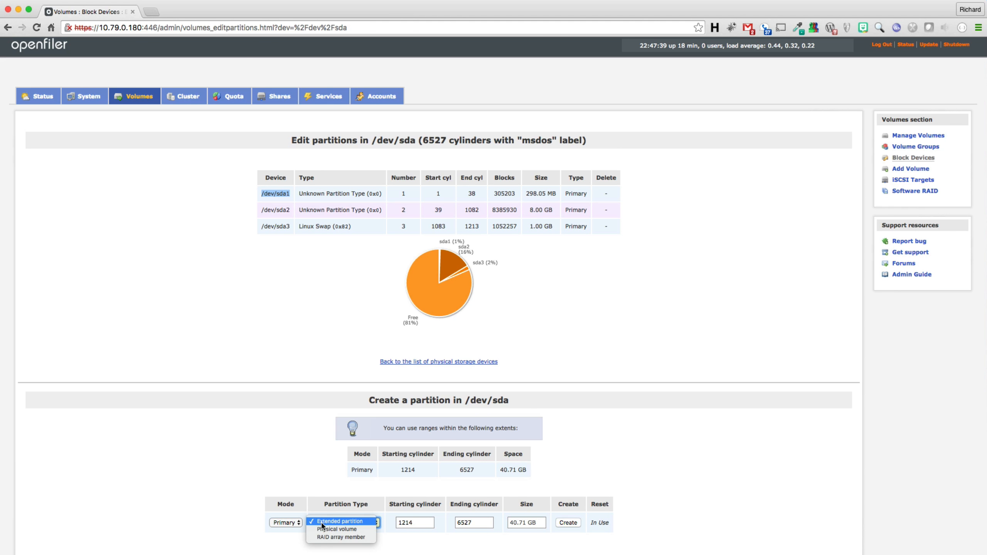
click(362, 523)
key(Down)
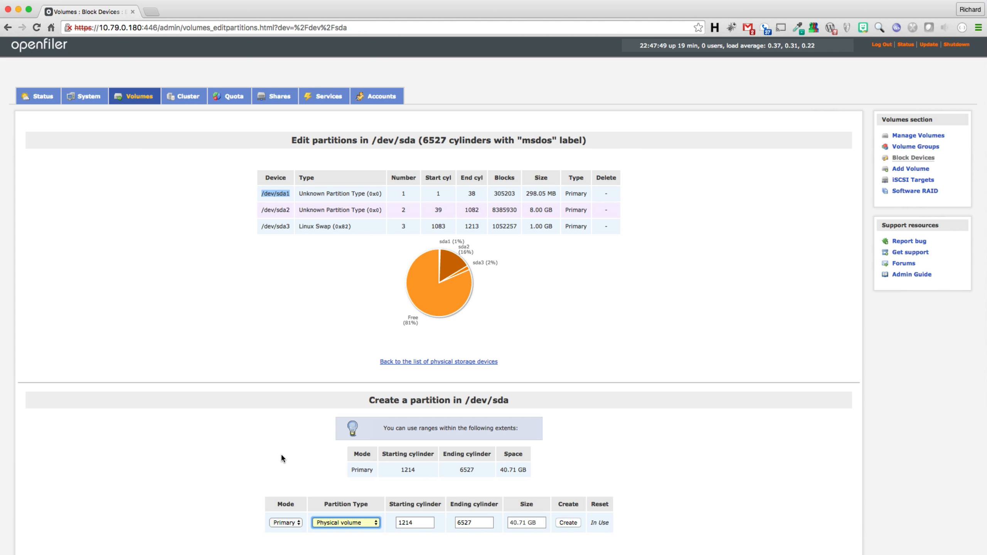
click(344, 523)
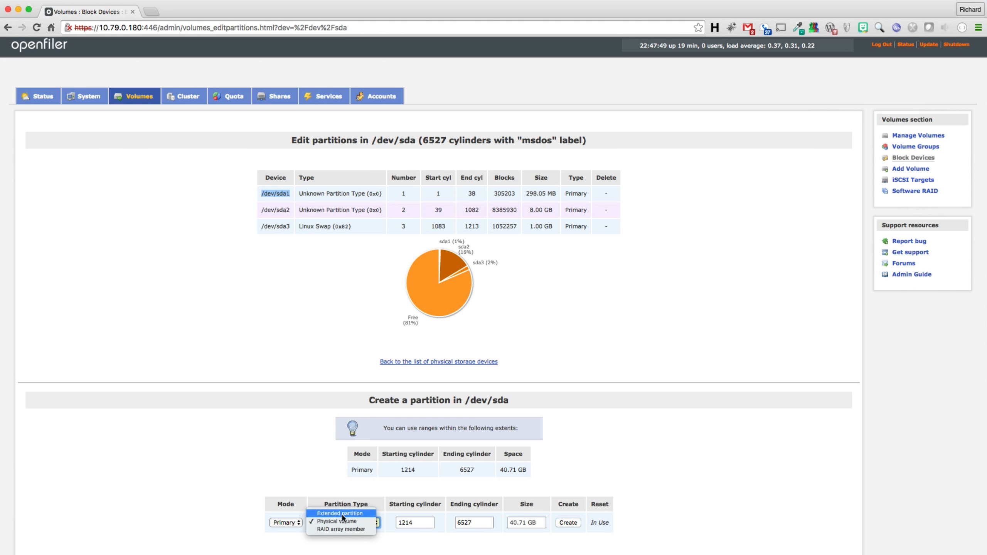
click(342, 514)
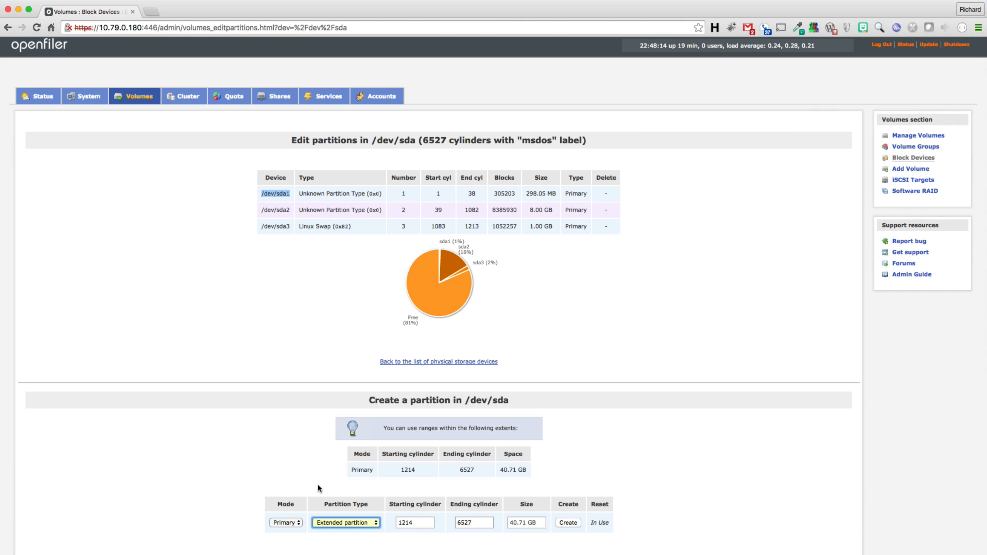
Create sda4 as a Physical volume partition starting at cylinder 1300 (38.19 GB).
click(330, 522)
click(331, 529)
key(Tab)
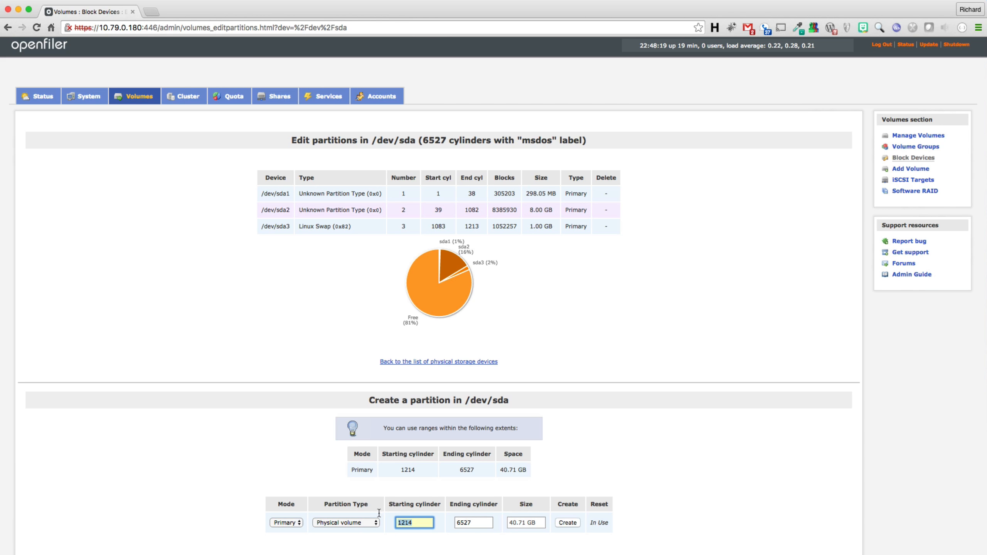
text(1300)
click(473, 522)
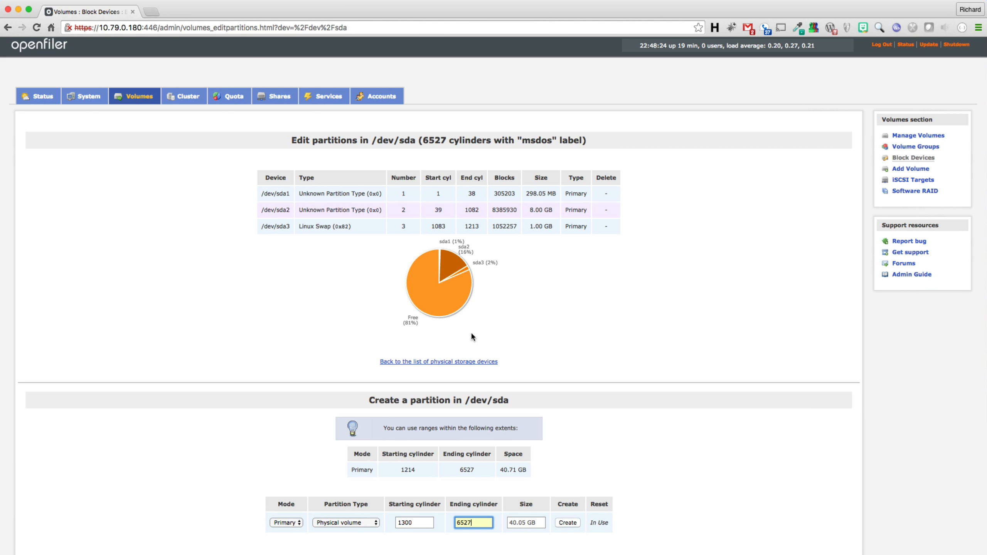
click(414, 523)
drag(415, 524, 396, 525)
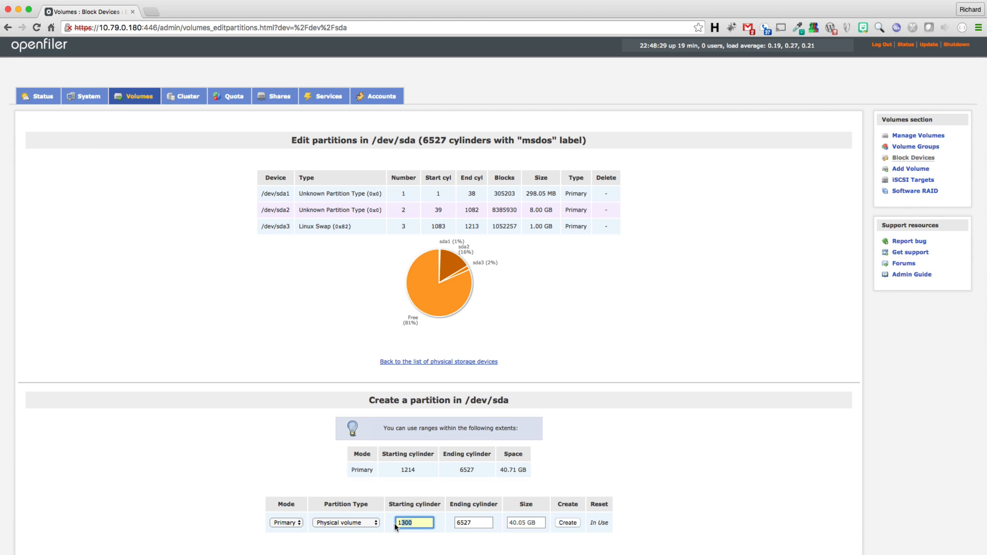
drag(397, 470, 420, 469)
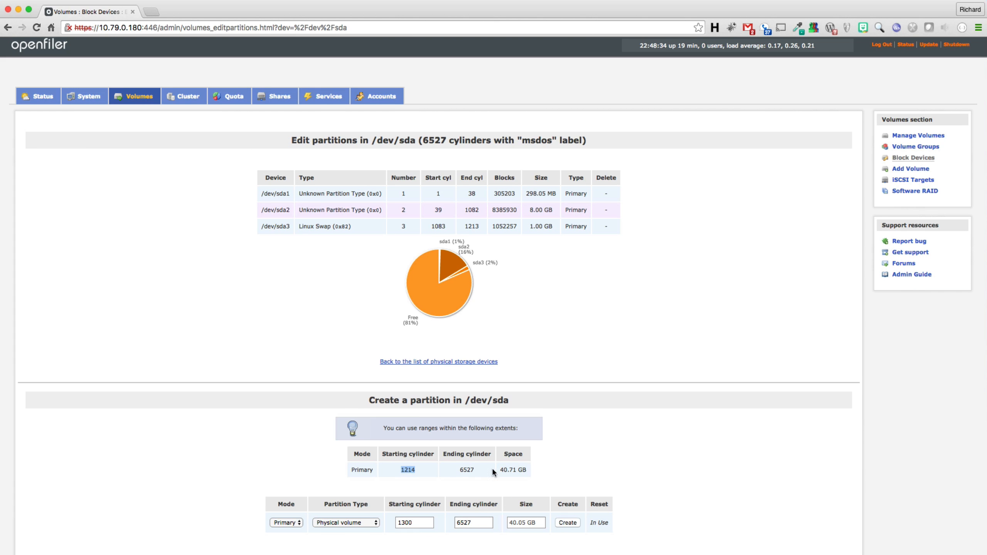
click(566, 522)
drag(259, 249, 404, 248)
click(750, 237)
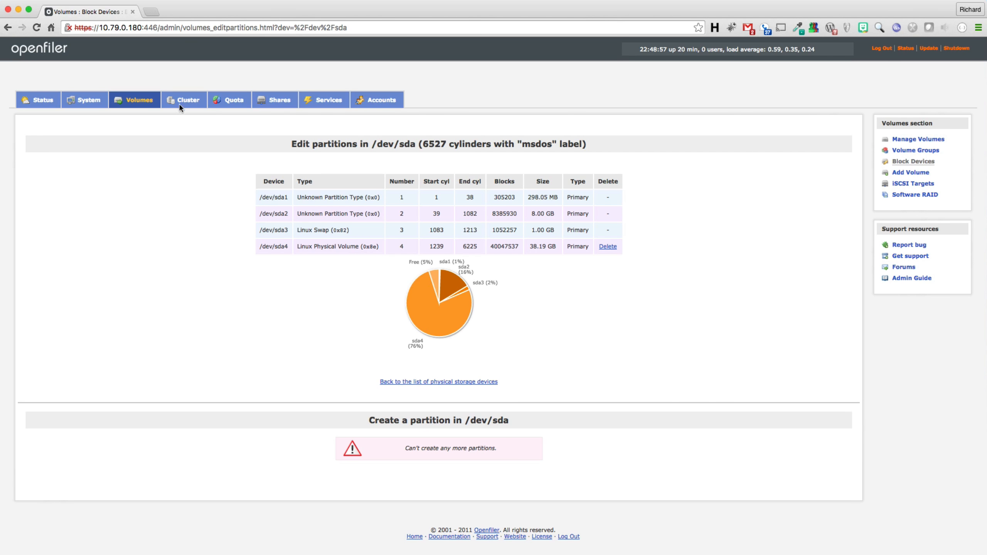
Name the new volume group and select only /dev/sdb1, leaving /dev/sda4 out.
click(142, 101)
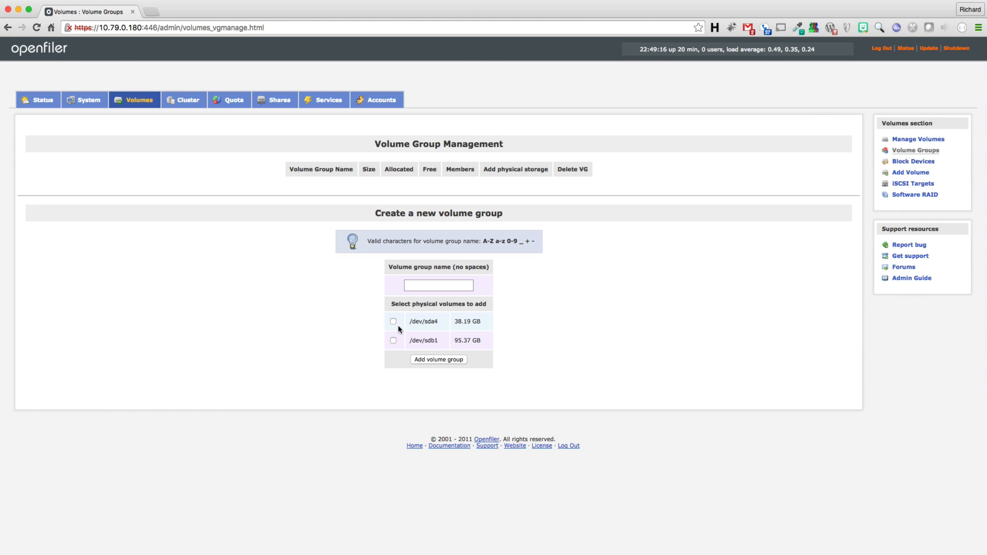
click(393, 340)
click(393, 321)
click(431, 286)
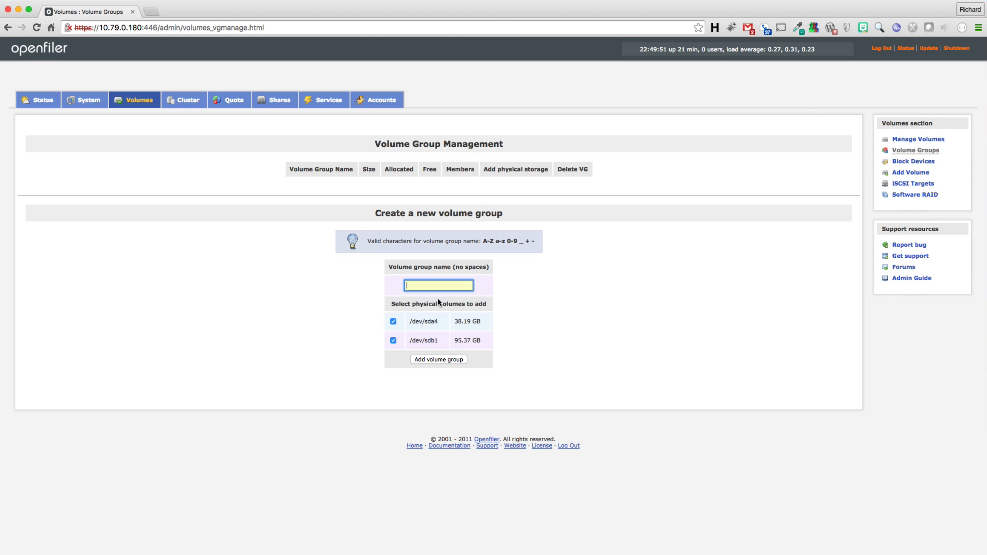
text(LUN_VOLUMUE)
click(417, 323)
drag(488, 323, 407, 319)
drag(412, 341, 444, 343)
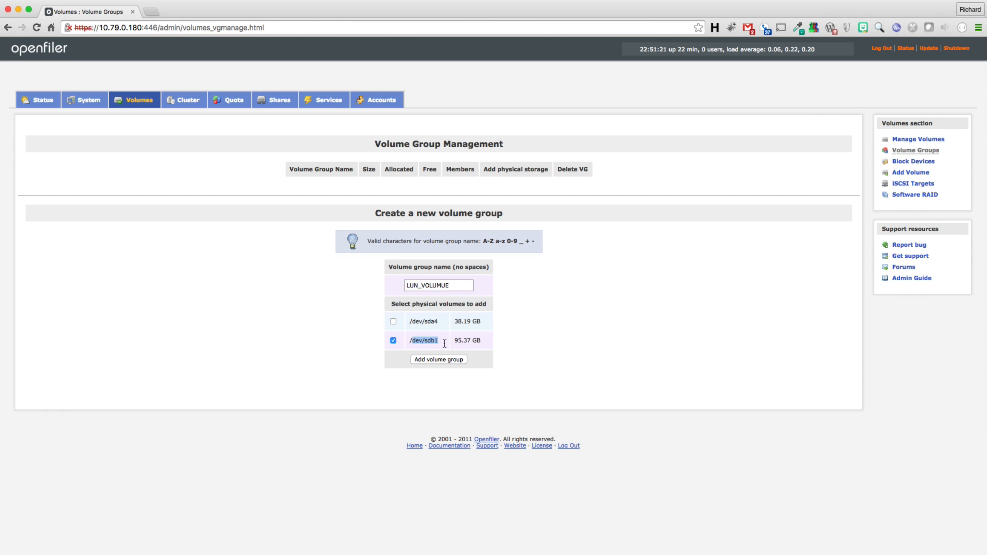
click(448, 325)
Fix the name to LUN_VOLUME and create the lun_volume volume group.
click(444, 285)
key(BackSpace)
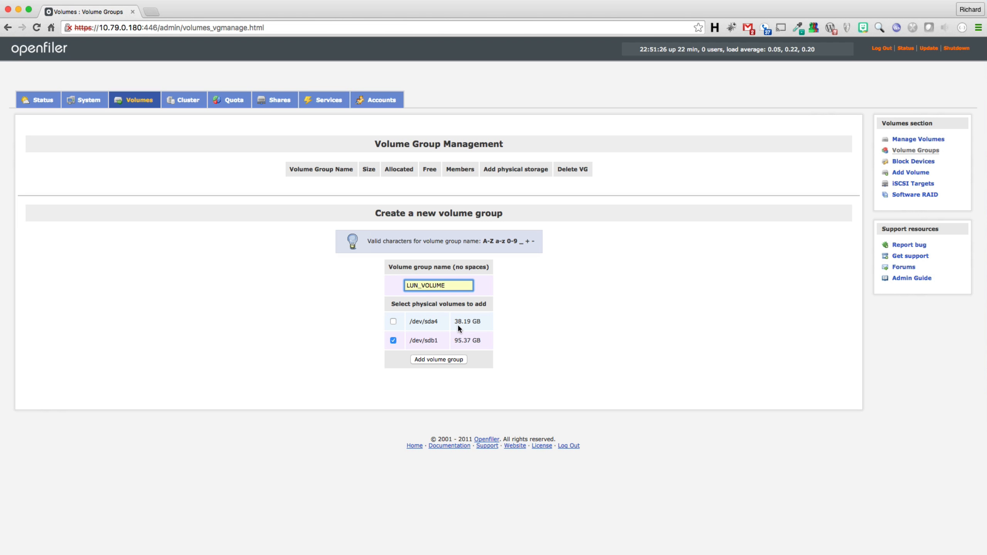
double_click(441, 285)
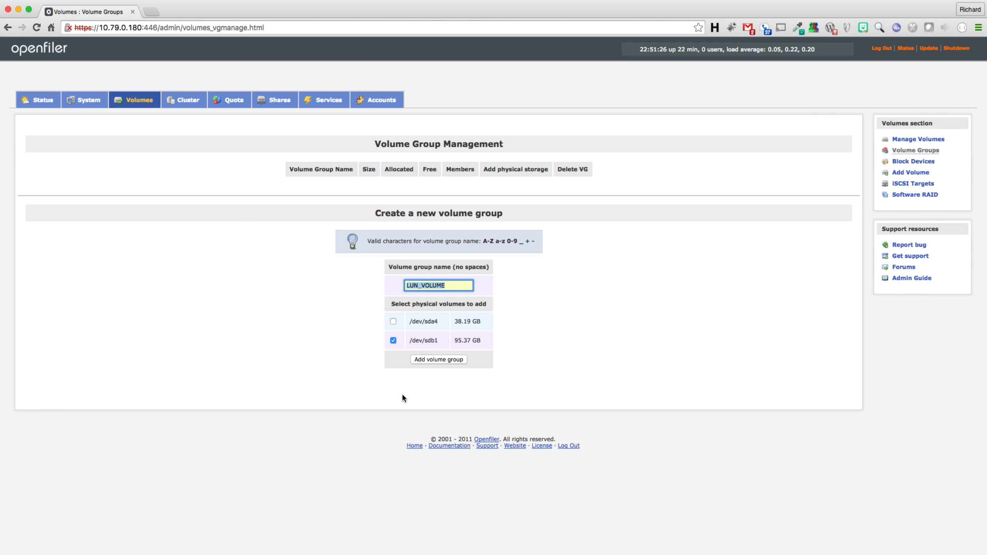
click(444, 361)
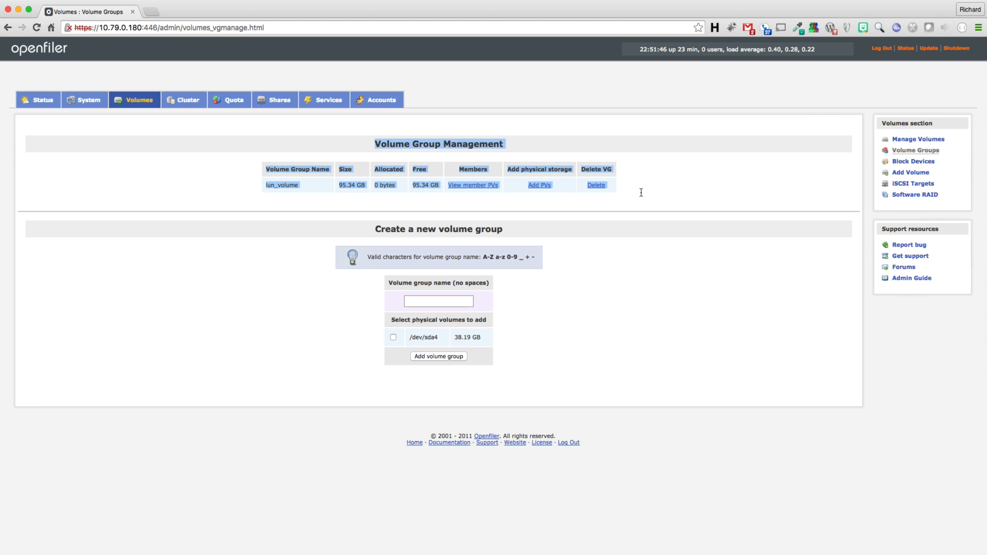
click(659, 183)
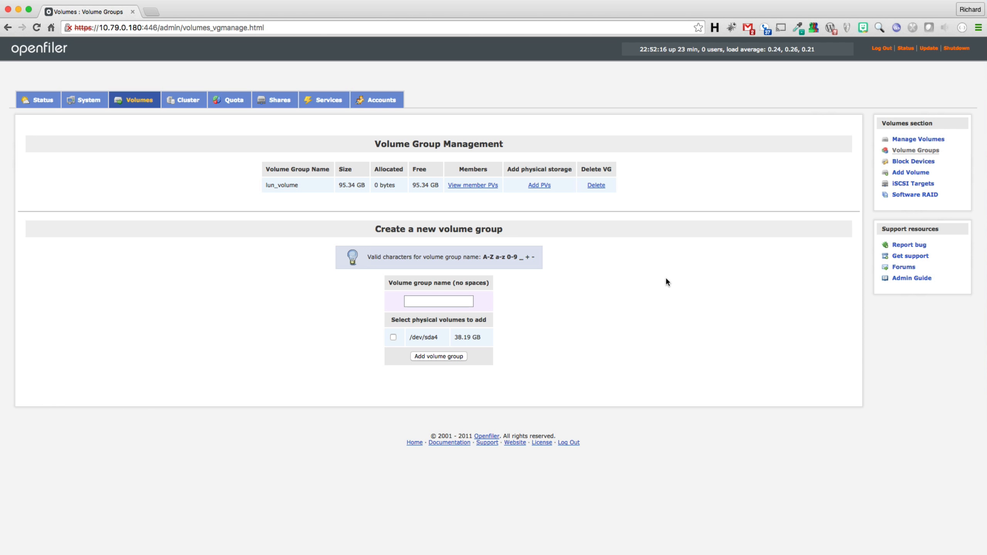
Start a volume in lun_volume named test_lun_1 with description Test LUN 1.
click(907, 174)
click(412, 192)
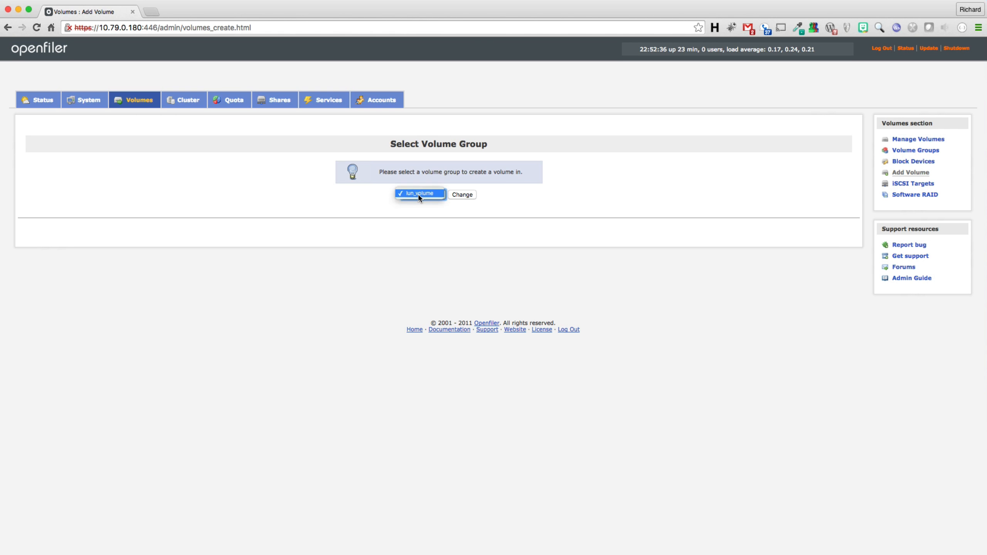
click(462, 194)
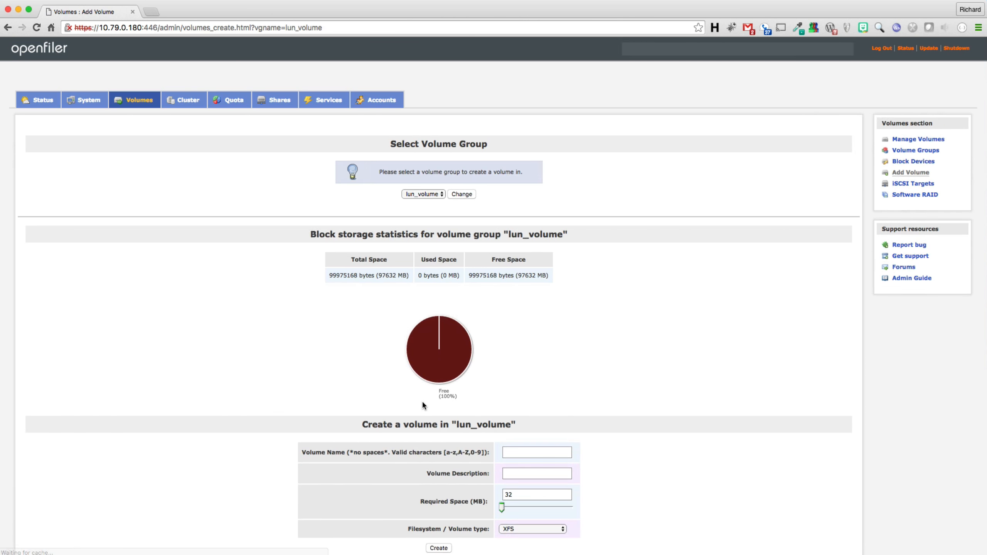
scroll(656, 278, down, 2)
click(537, 368)
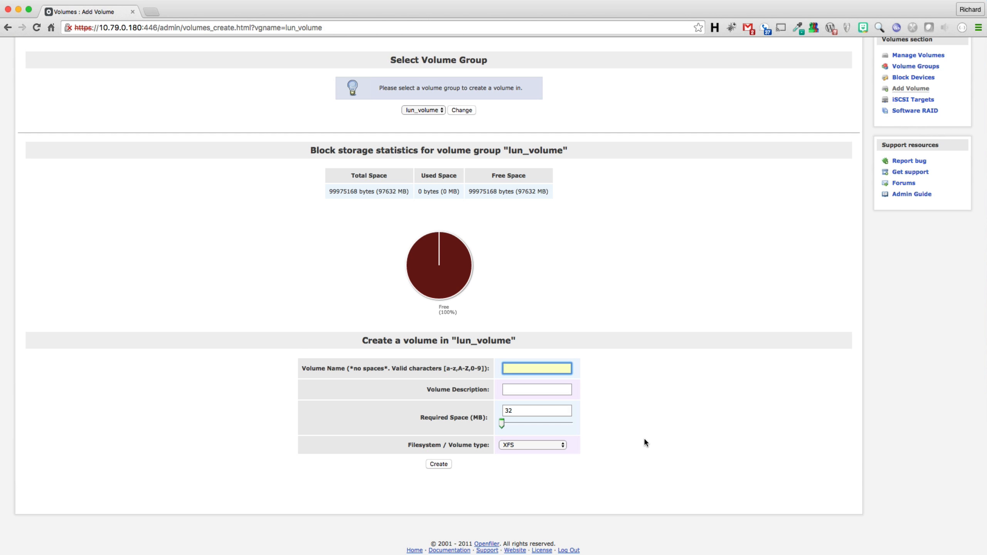
text(test)
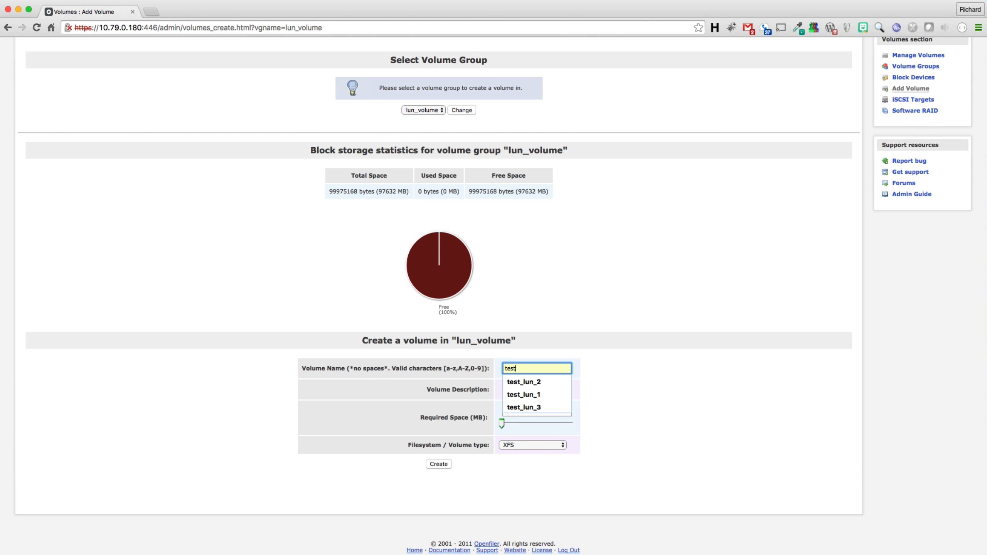
text(_lun_1)
key(Tab)
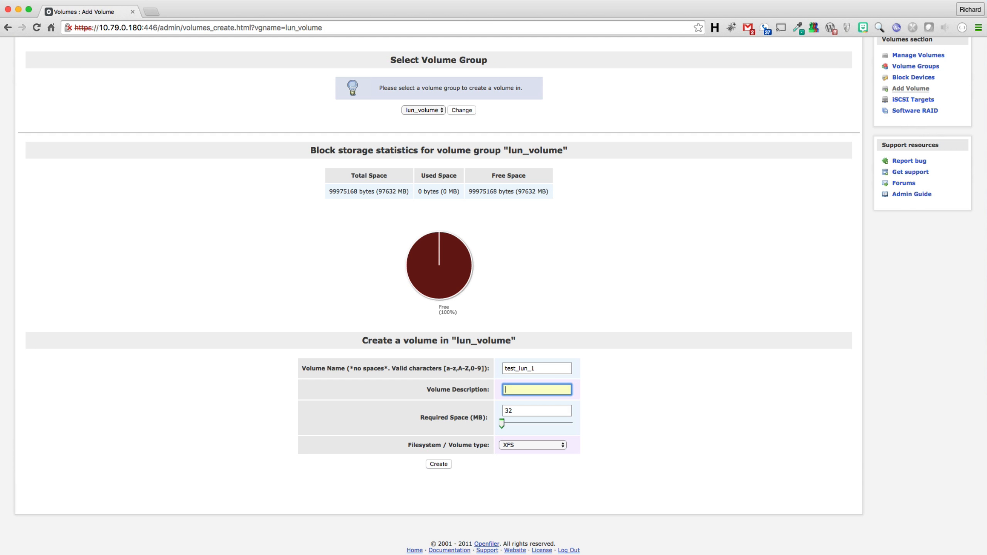
text(Tes)
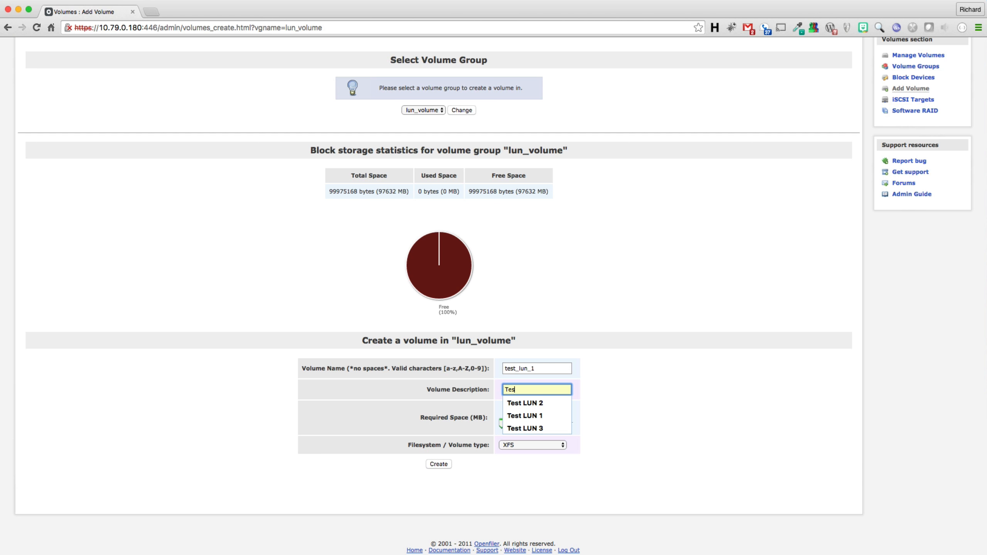
key(Down)
key(Return)
Give test_lun_1 25600 MB of block (iSCSI) type and create it.
key(Tab)
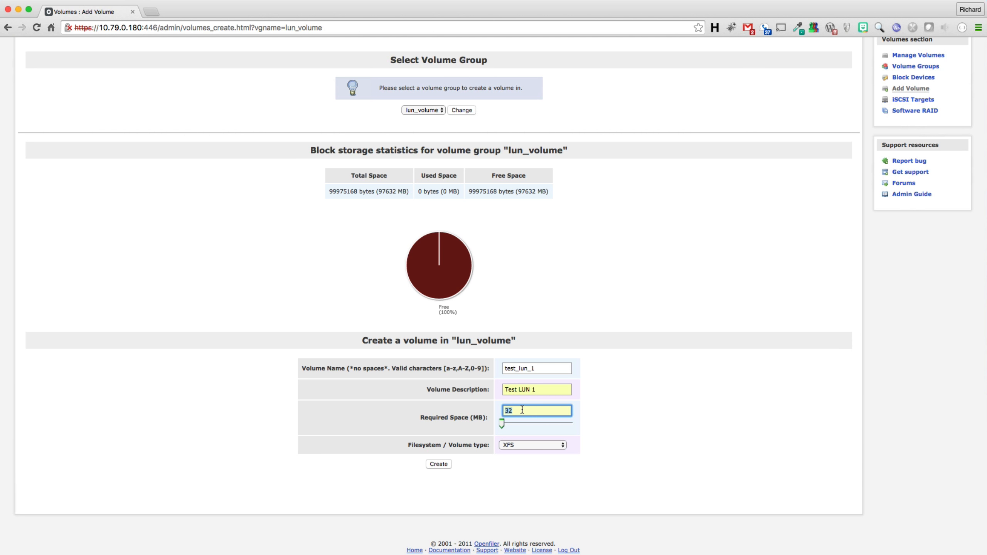
text(25600)
key(Tab)
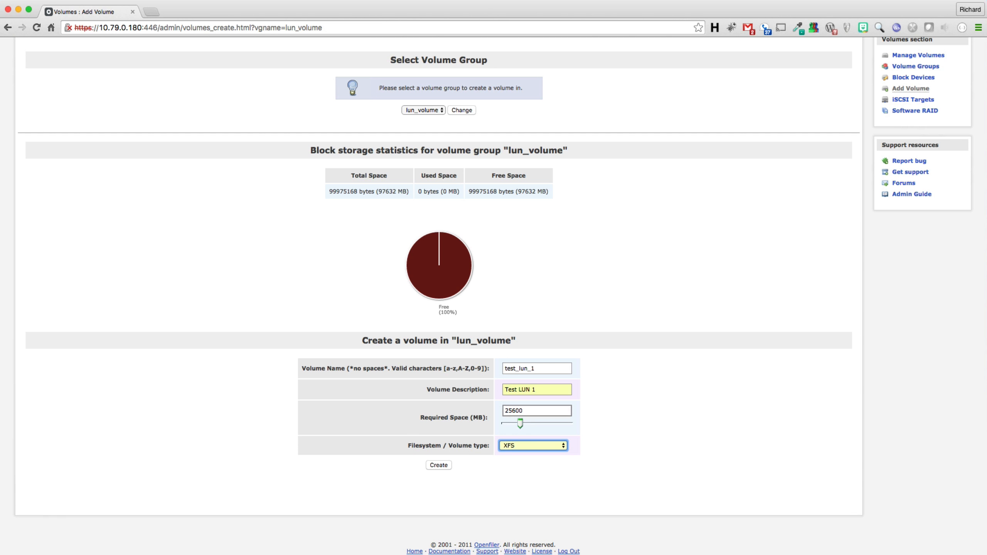
click(515, 446)
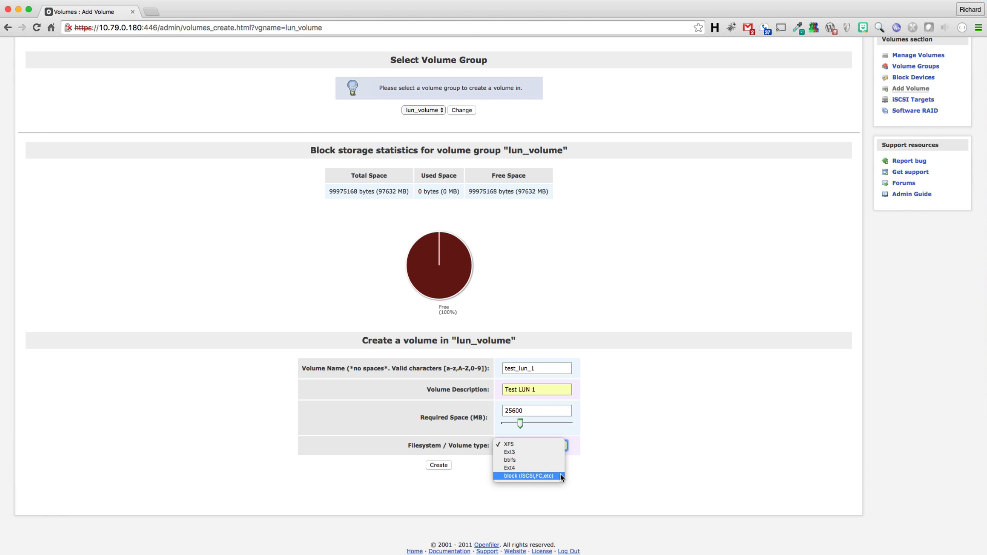
click(517, 476)
click(436, 465)
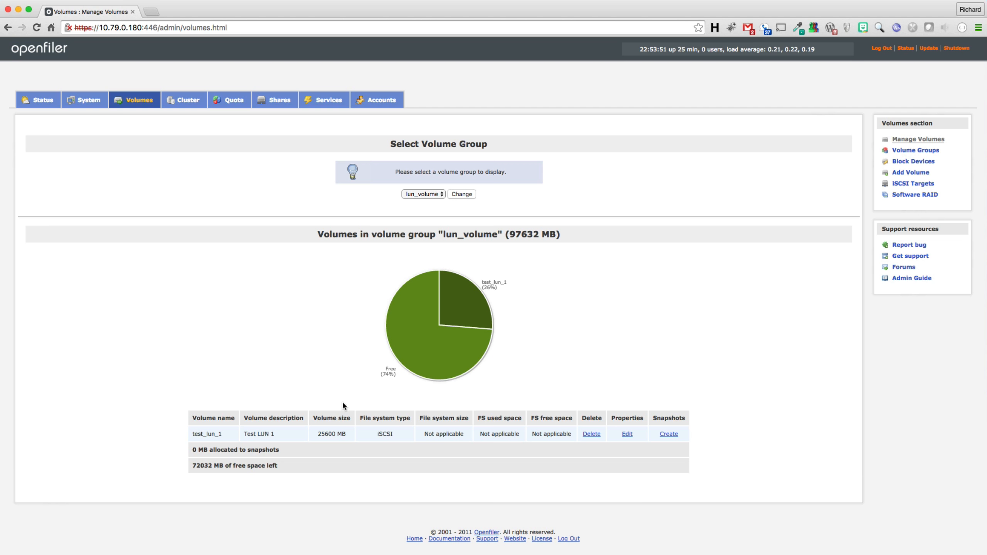
click(461, 194)
Name the second volume test_lun_2 with description Test LUN 2.
click(907, 175)
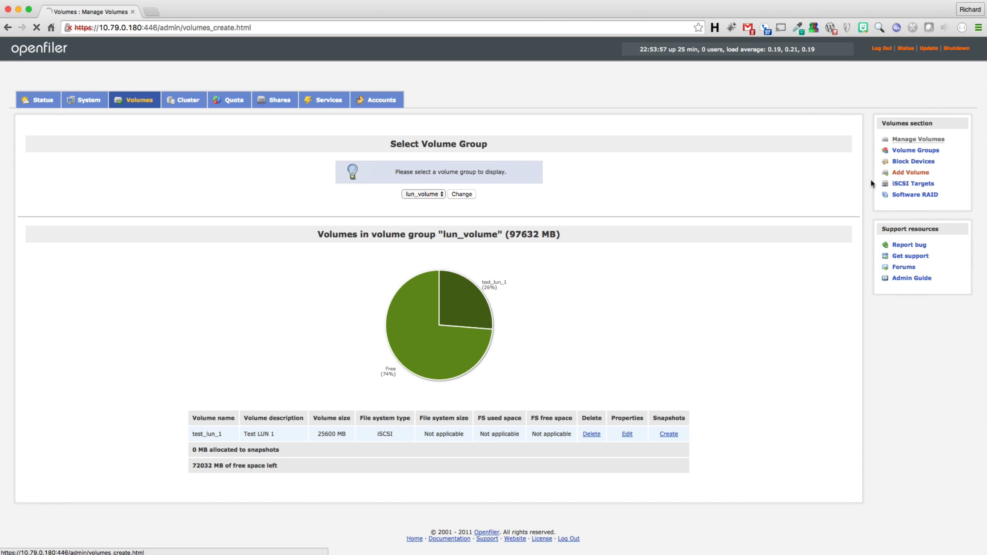
scroll(496, 354, down, 2)
click(532, 412)
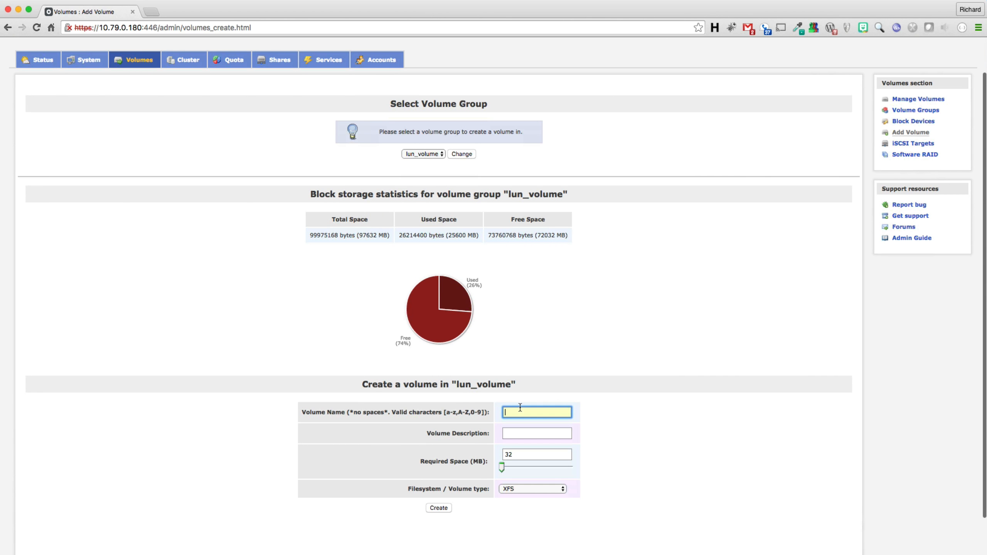
text(tes)
key(Down)
key(Down)
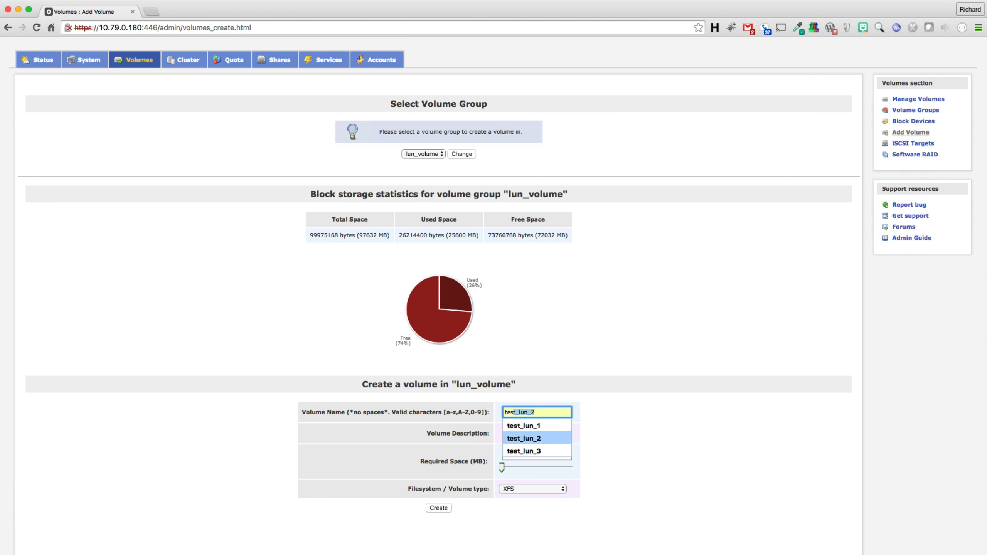
key(Tab)
text(Test)
key(Down)
key(Down)
key(Tab)
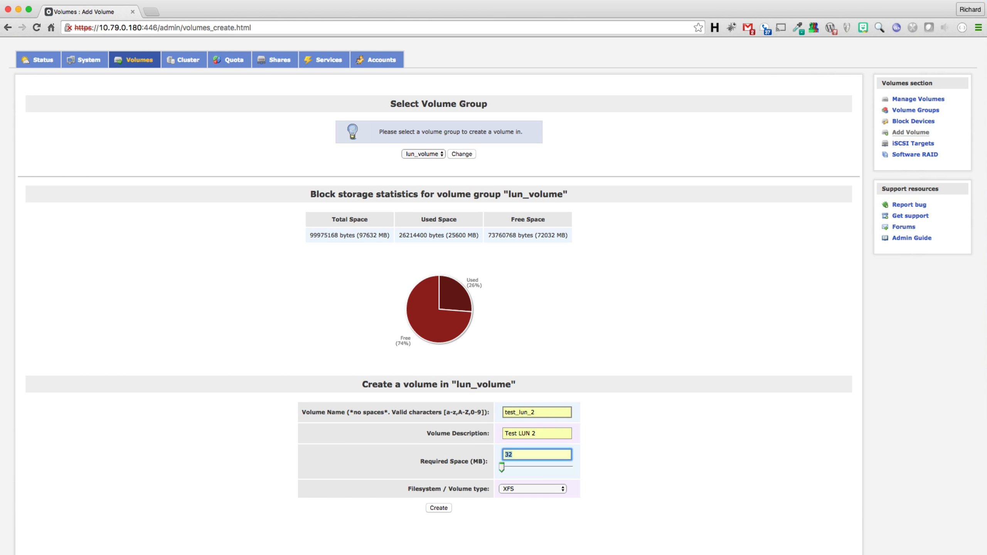
Give test_lun_2 25600 MB of block (iSCSI,FC,etc) type and create it.
text(25)
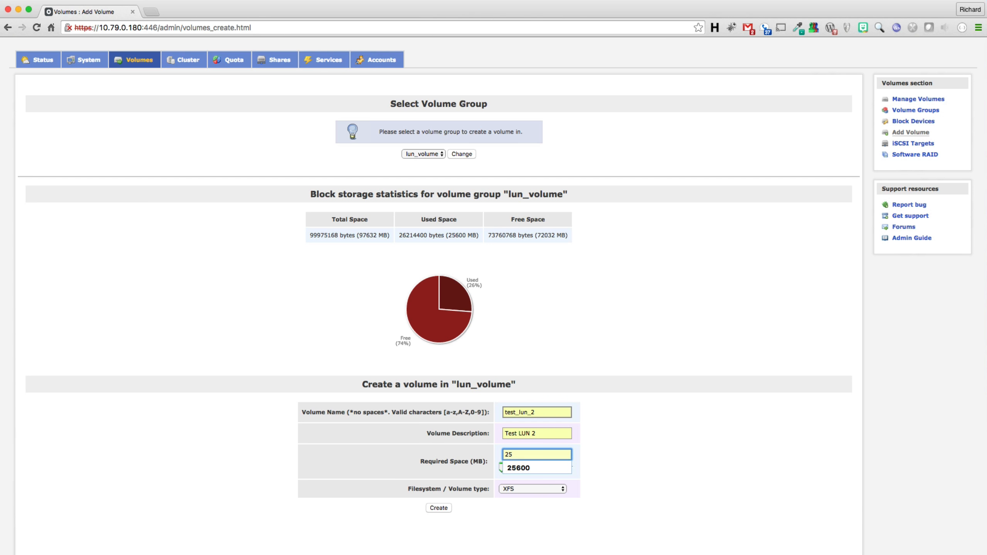
text(600)
key(Tab)
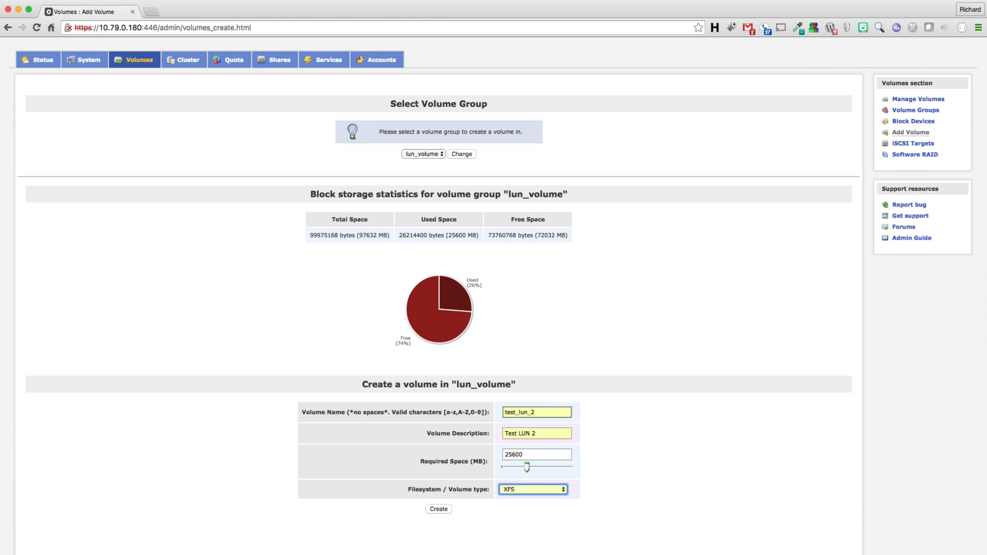
click(525, 490)
click(520, 524)
click(439, 510)
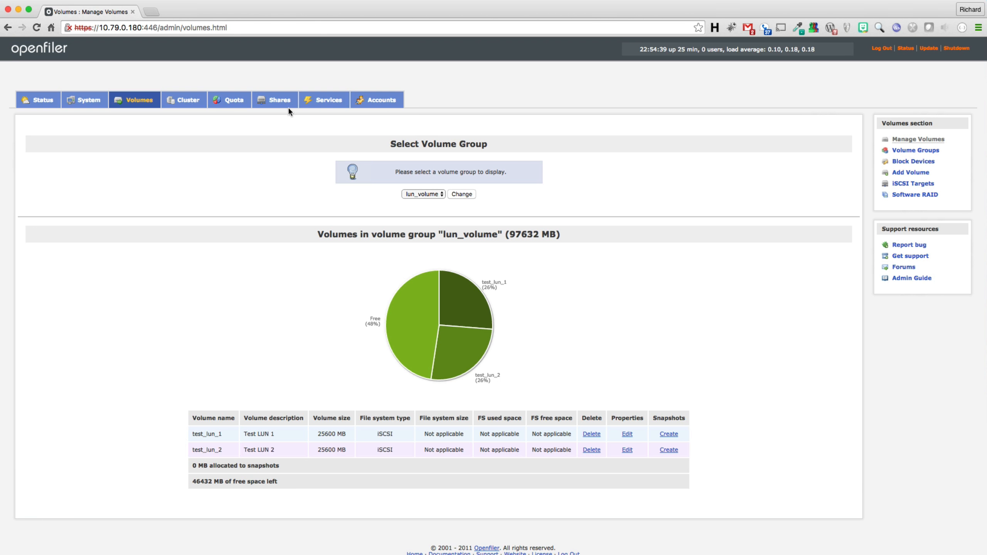
click(326, 101)
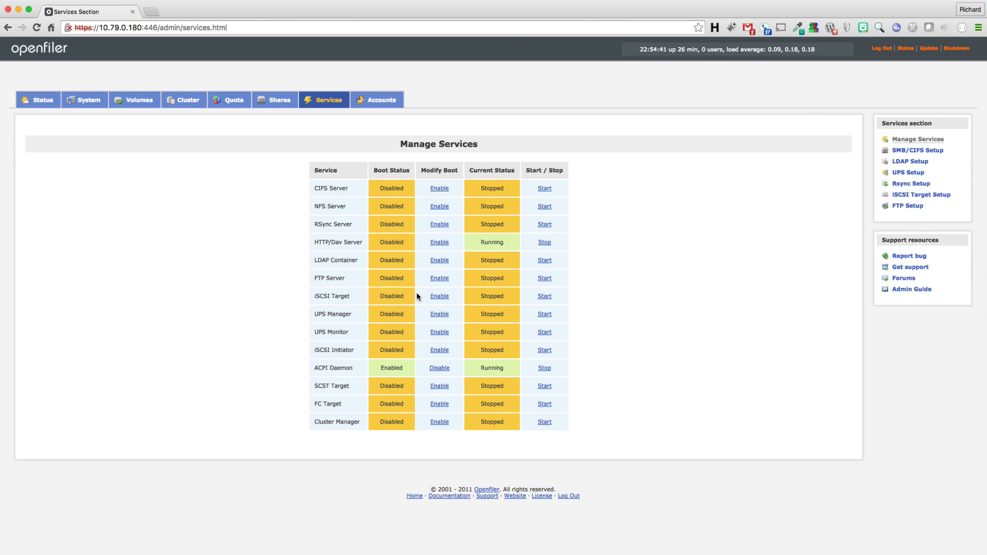
Enable iSCSI Target at boot, start it, and return to the lun_volume volume list.
click(439, 296)
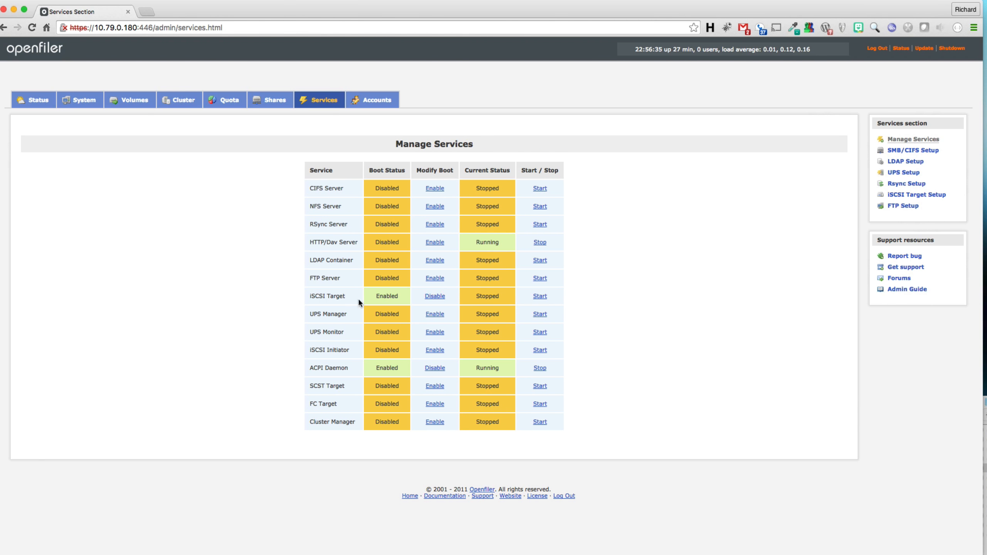
click(542, 296)
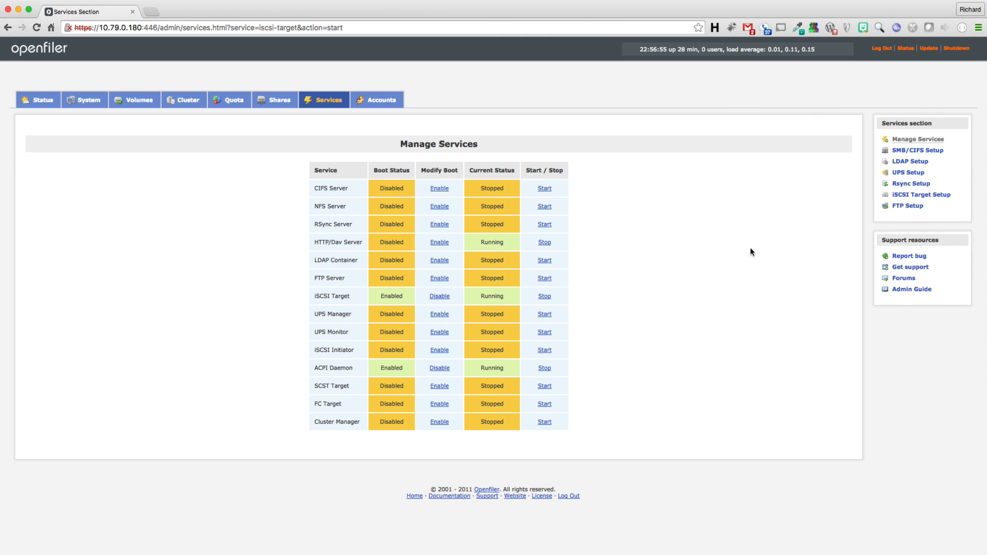
click(134, 100)
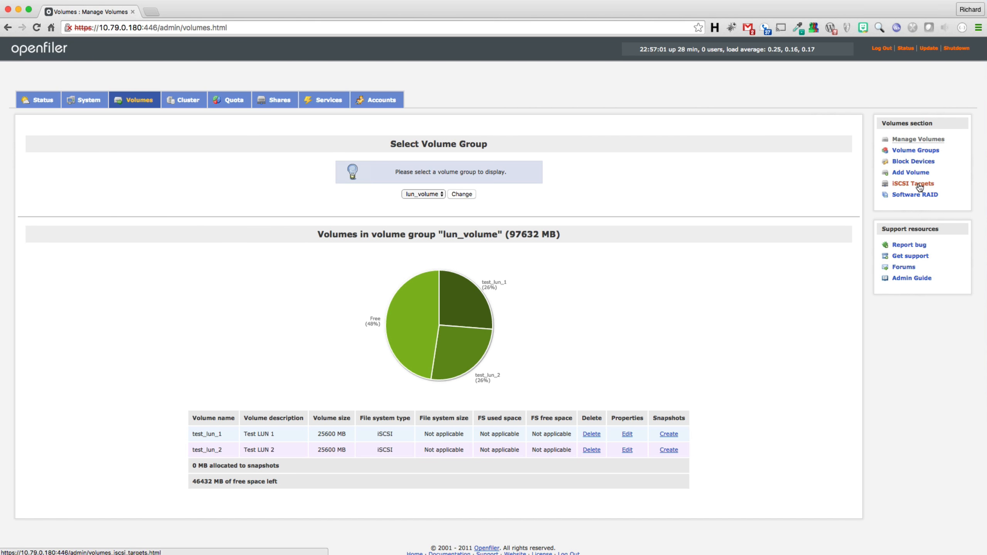
Create target iqn.2006-01.com.openfiler:tsn.b83bd5512aab and update it with its default settings.
click(920, 185)
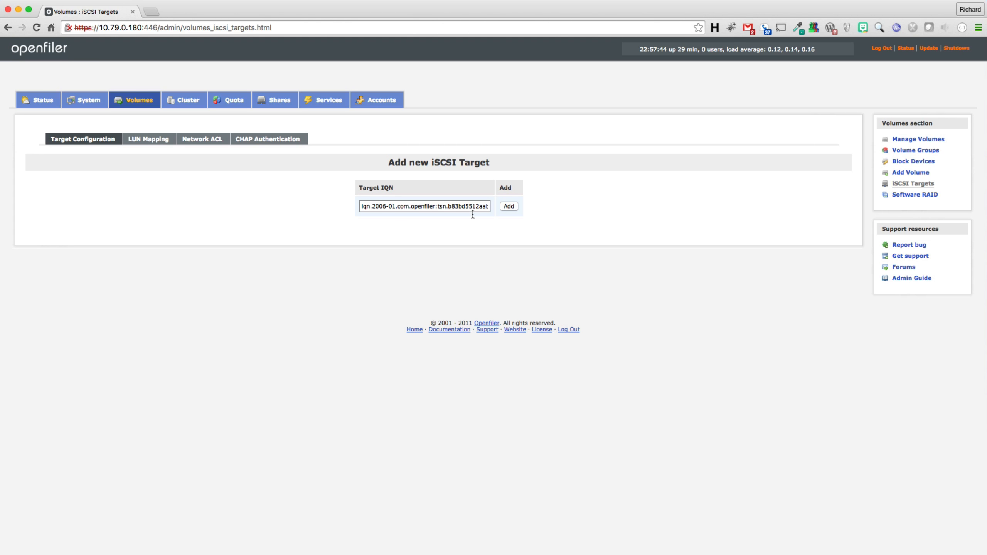
click(431, 209)
drag(363, 207, 525, 208)
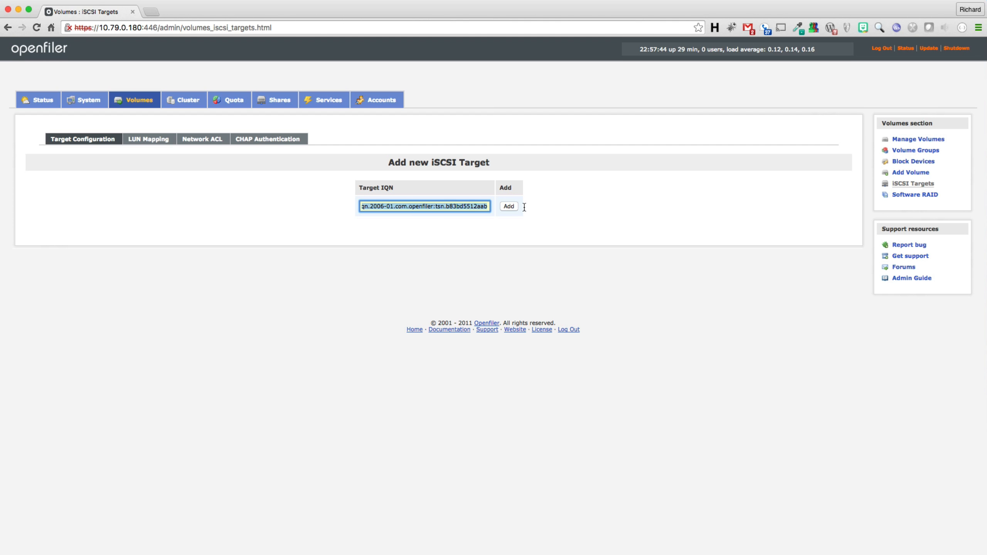
click(485, 270)
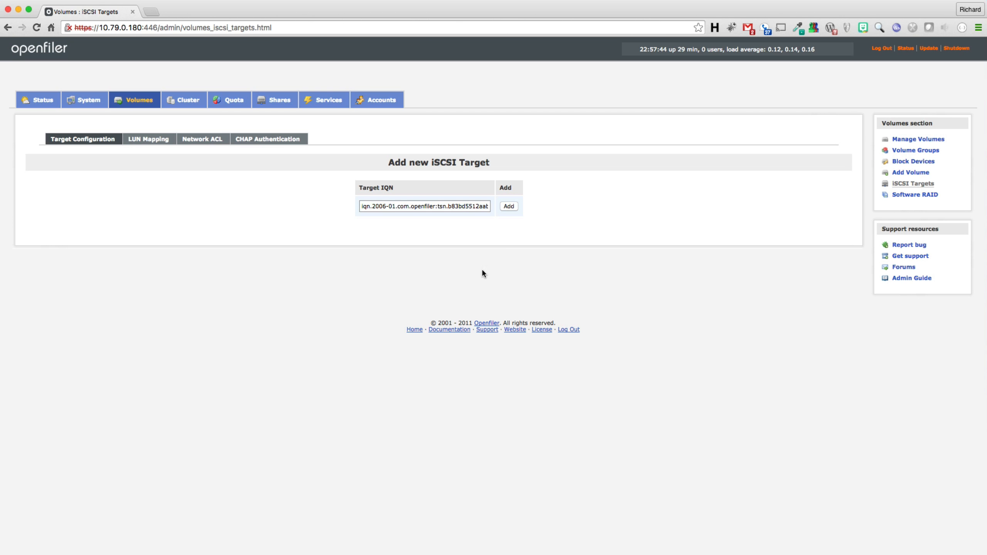
click(509, 206)
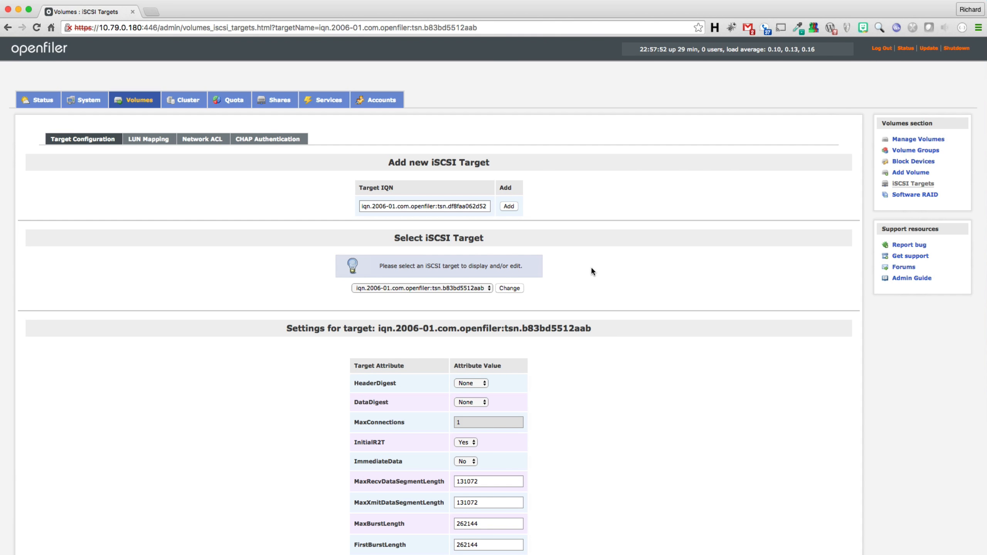
scroll(591, 271, down, 3)
scroll(581, 289, down, 5)
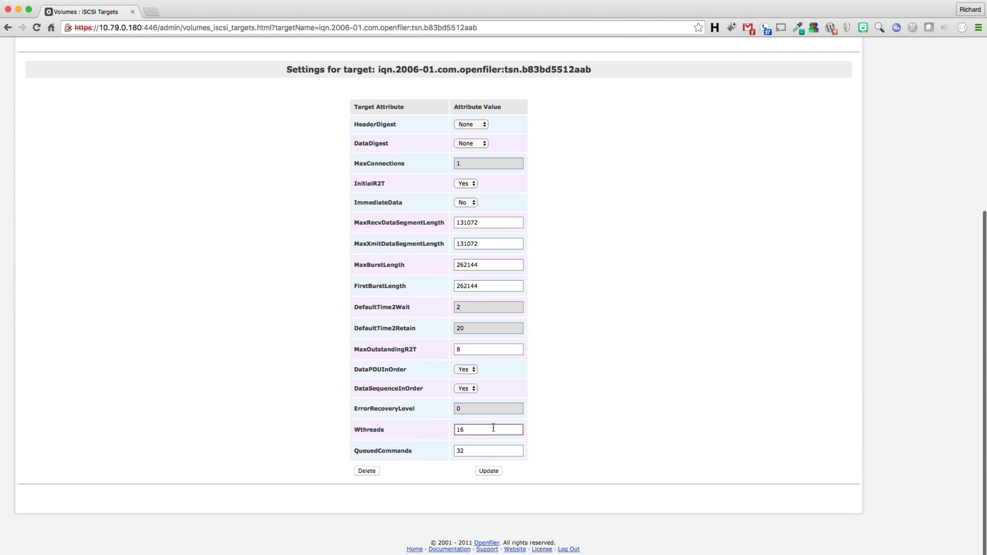
click(490, 470)
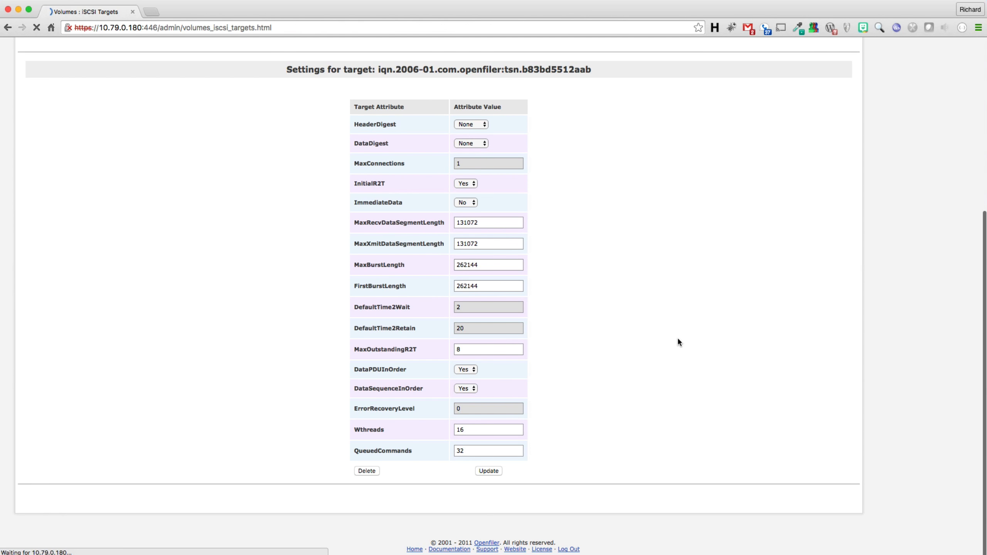
scroll(676, 336, down, 4)
scroll(677, 336, down, 3)
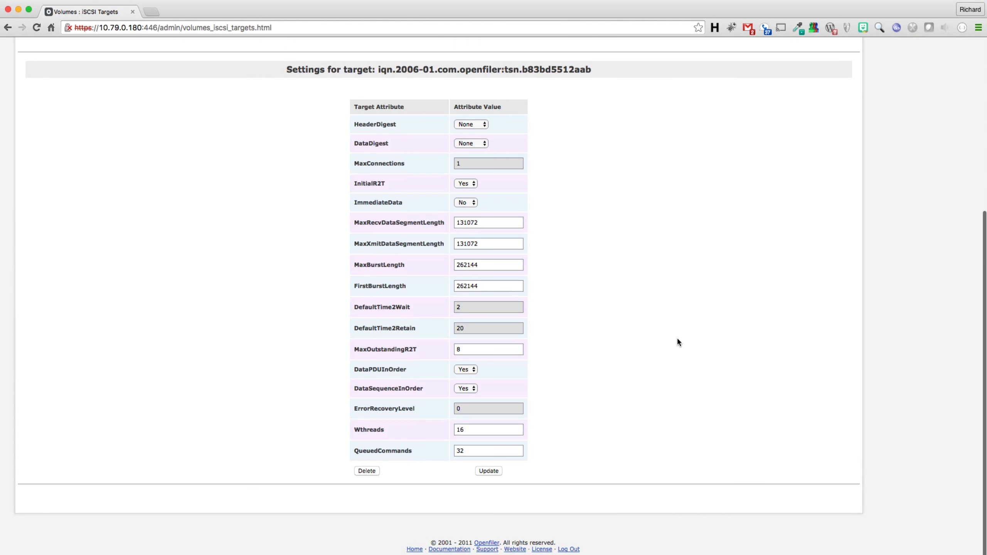
scroll(677, 336, up, 8)
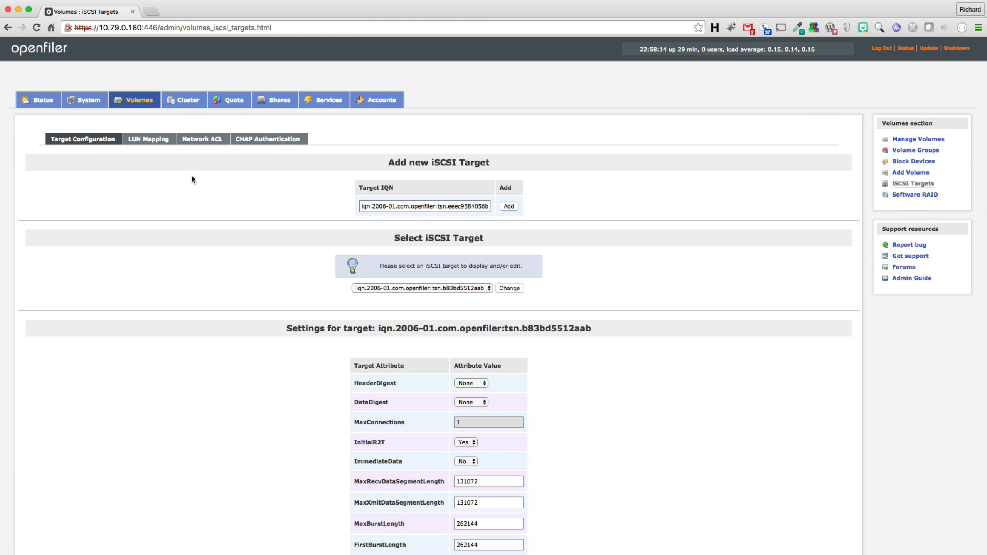
Map test_lun_1 as LUN 0 and test_lun_2 as LUN 1 to the target.
click(157, 144)
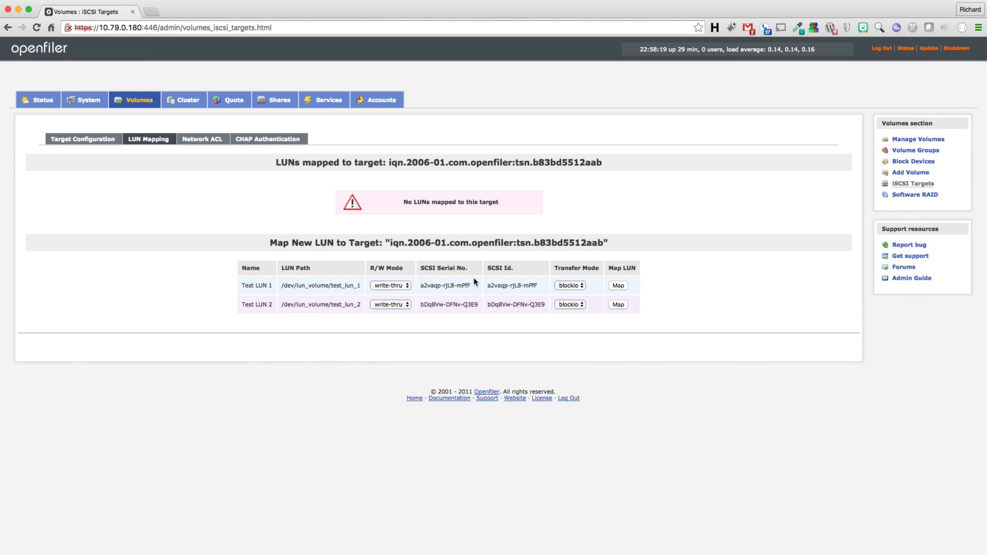
triple_click(319, 286)
click(617, 285)
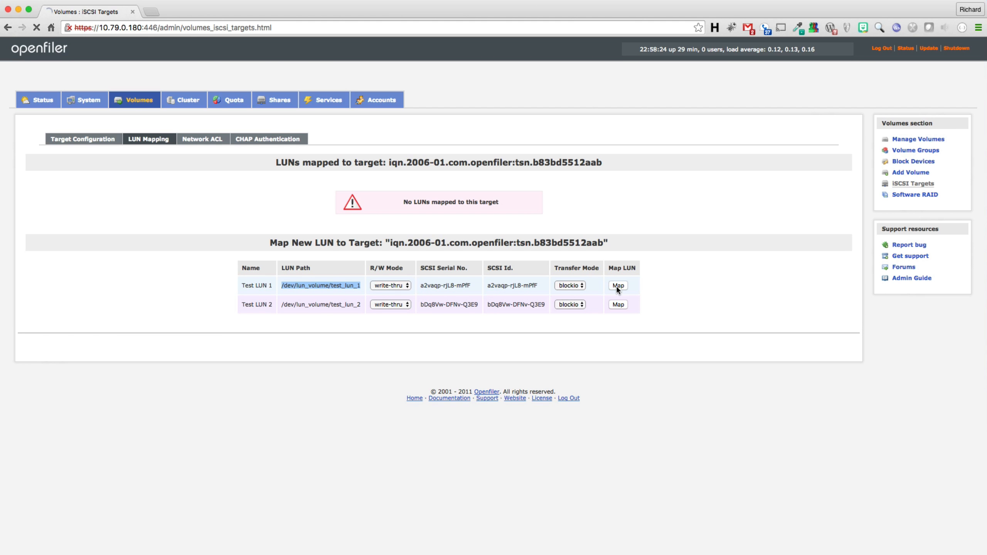
click(620, 300)
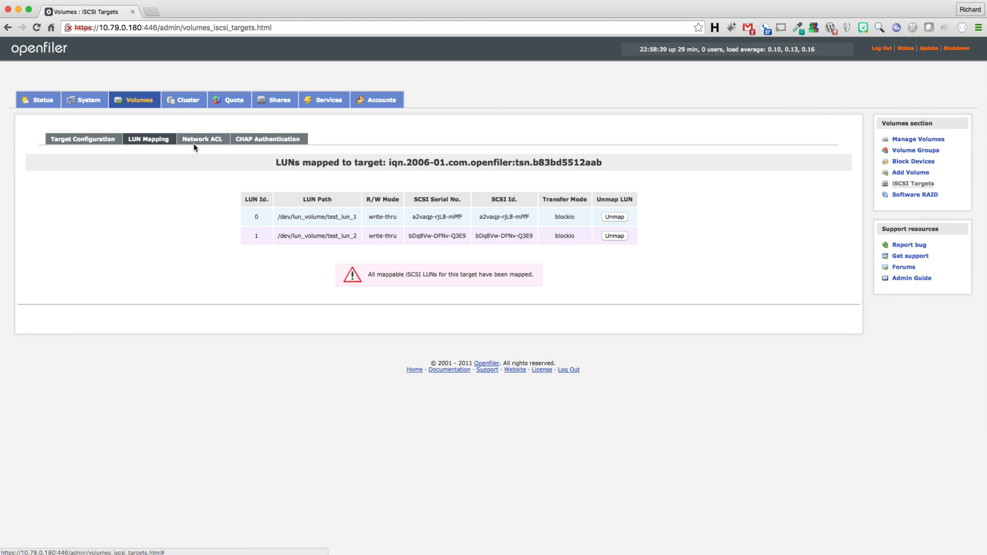
click(204, 141)
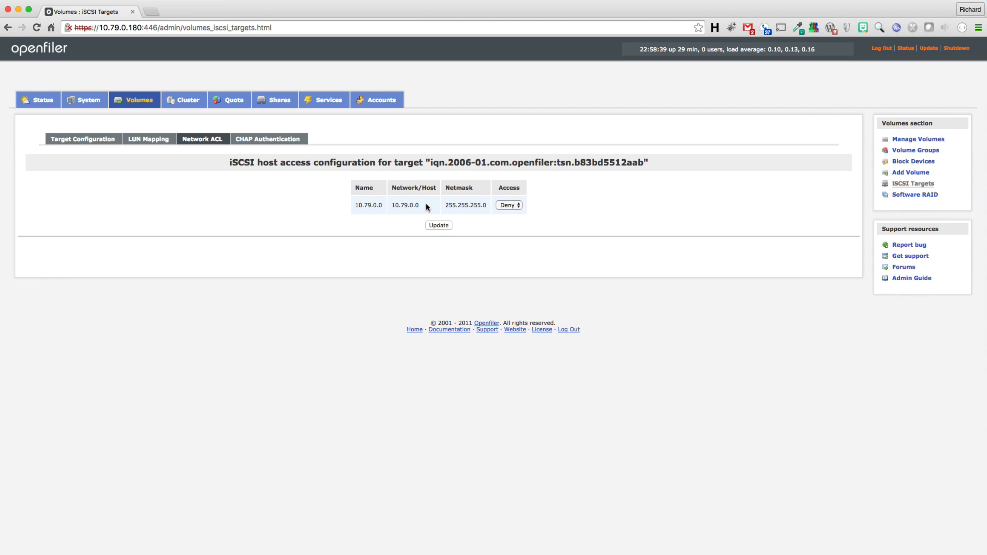
Review the target's Network ACL, where only 10.79.0.0 is listed as Deny.
drag(358, 206, 466, 228)
drag(356, 205, 400, 205)
click(369, 206)
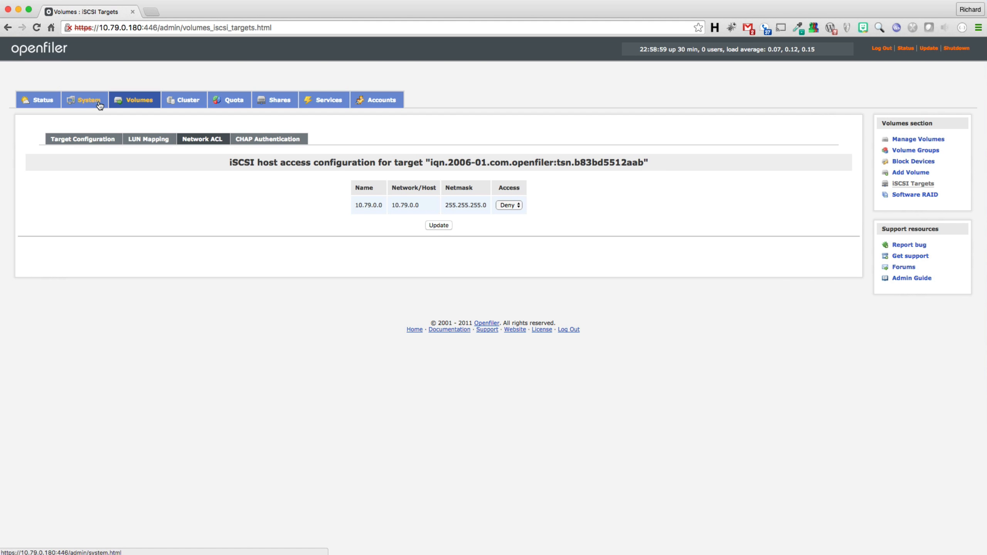
Add a Share network entry 172.16.79.0 with netmask 255.255.255.0.
click(97, 101)
text(1)
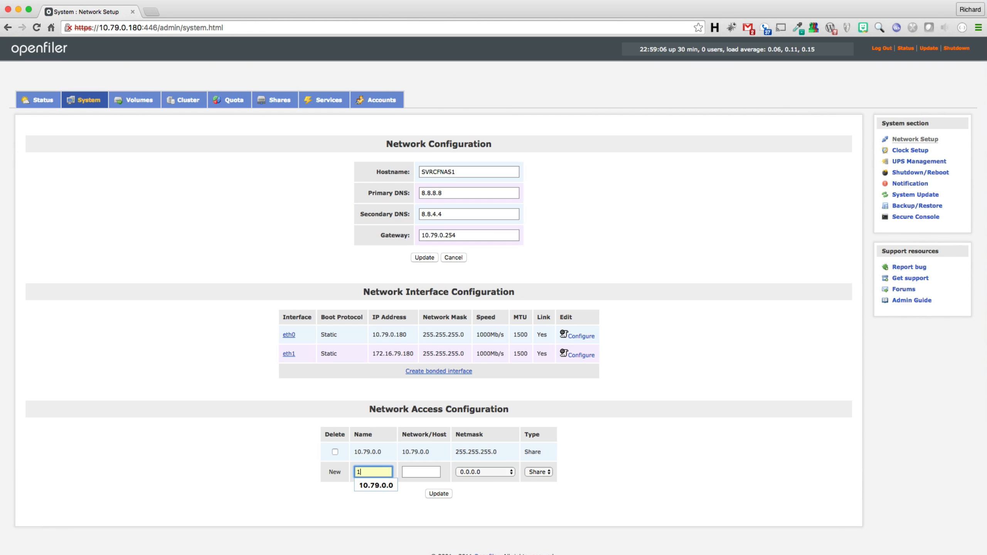
text(72.)
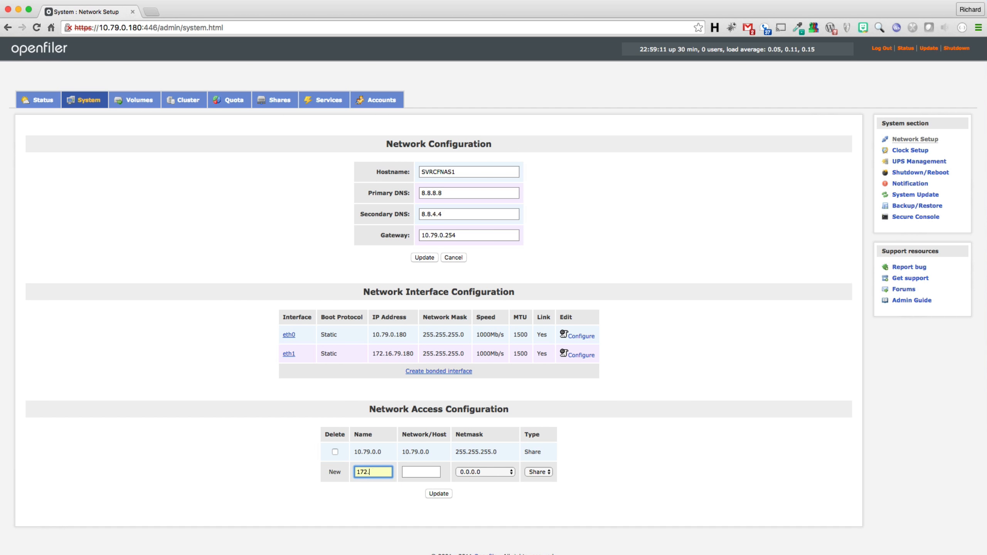
text(16.79.0)
key(Tab)
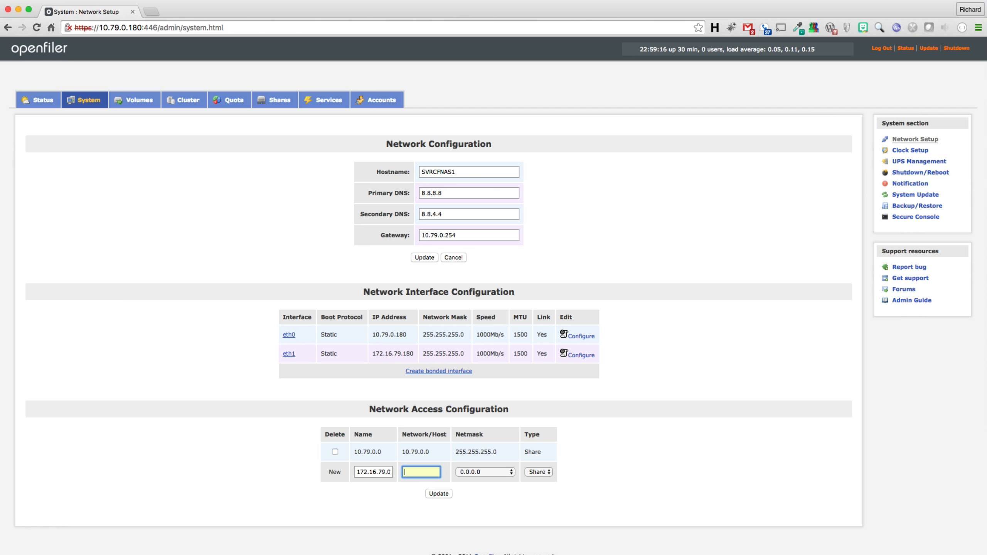
text(172.16.79.0)
key(Tab)
click(484, 472)
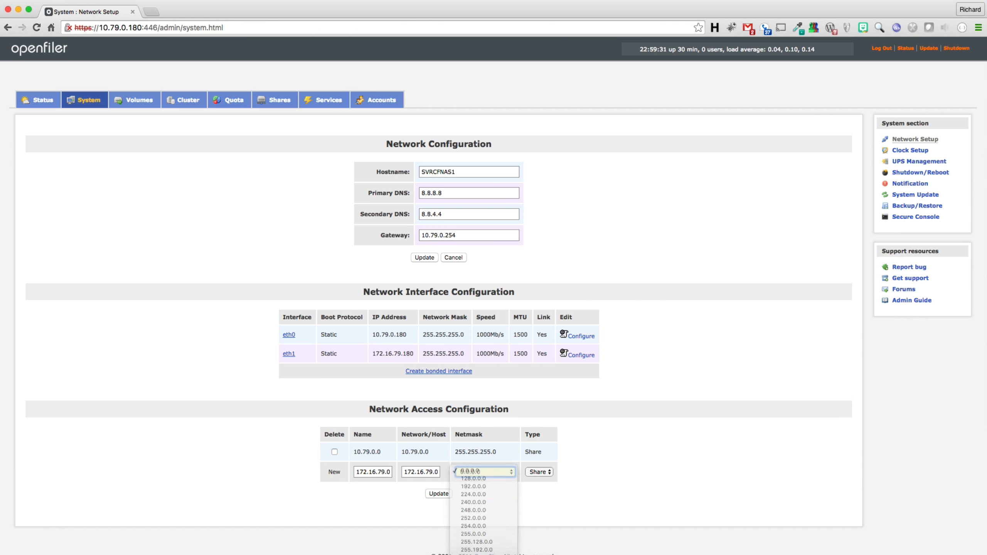
click(501, 545)
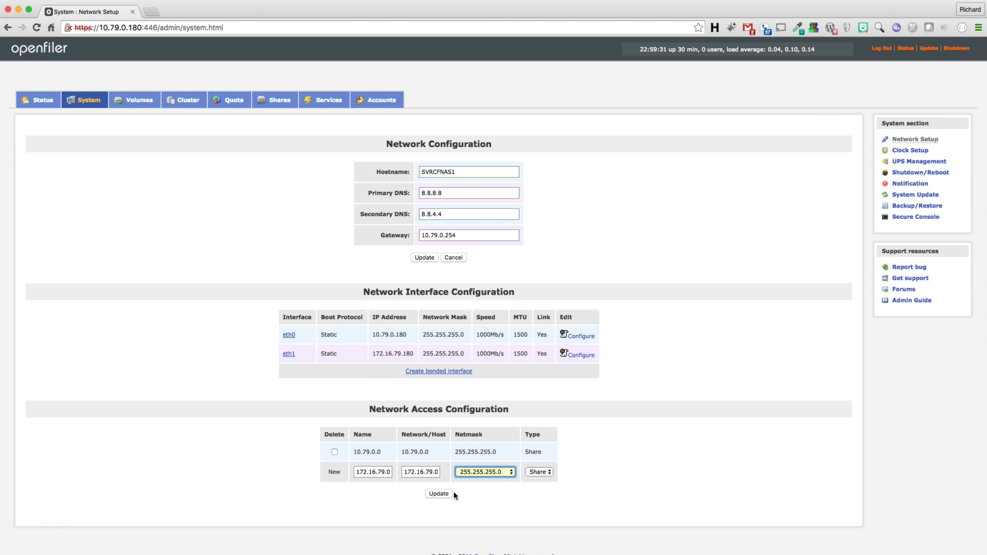
click(443, 493)
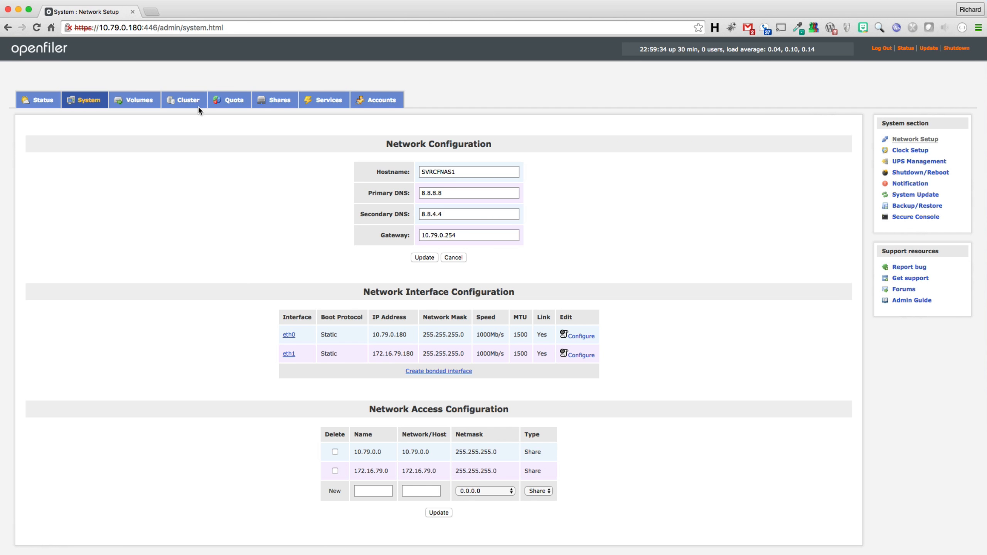
click(151, 100)
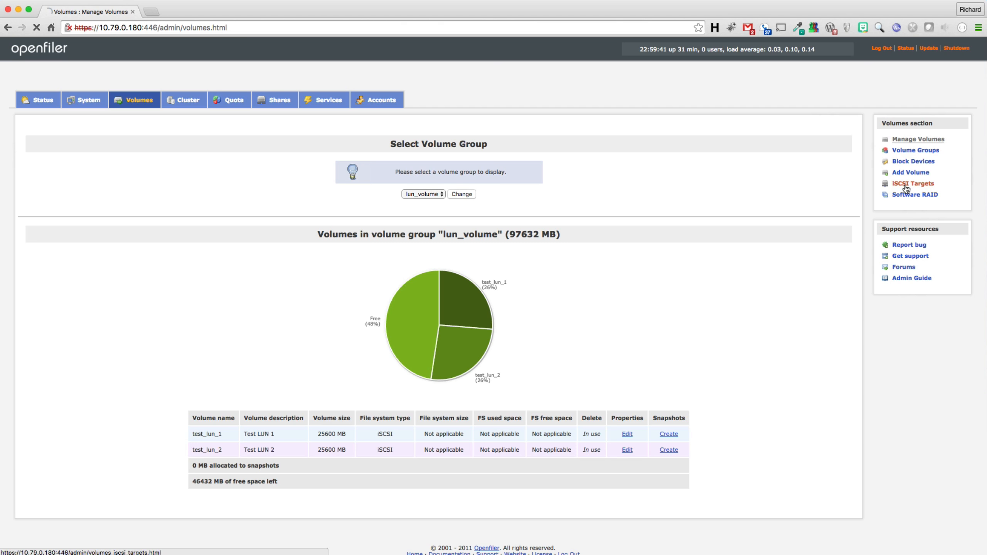
Set access for 172.16.79.0 to Allow in the target's Network ACL and save.
click(905, 186)
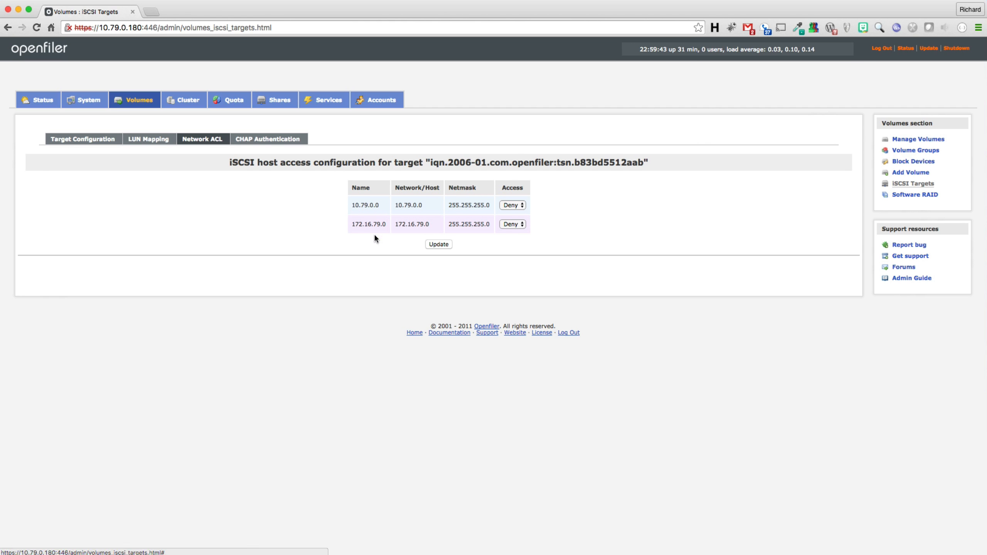
drag(354, 223, 386, 225)
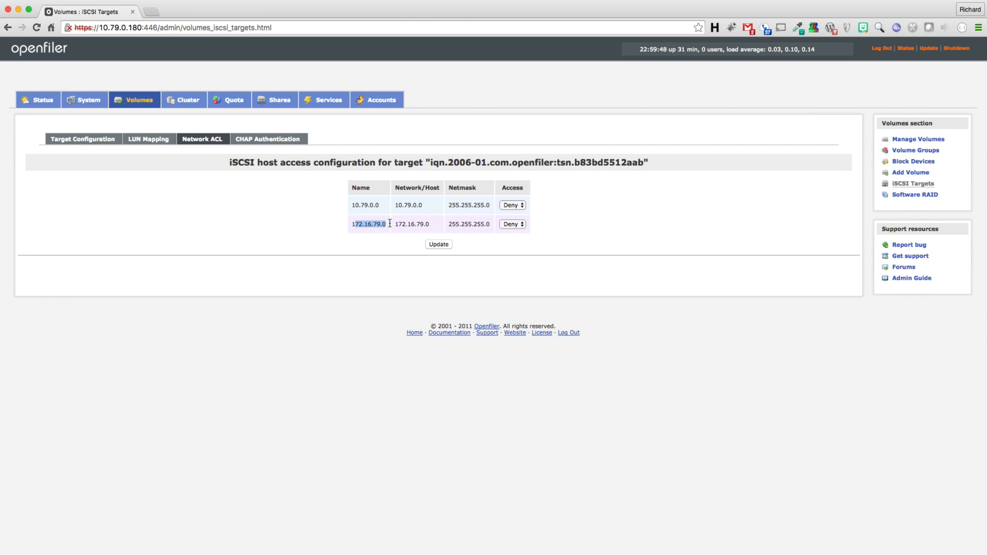
click(519, 224)
click(510, 231)
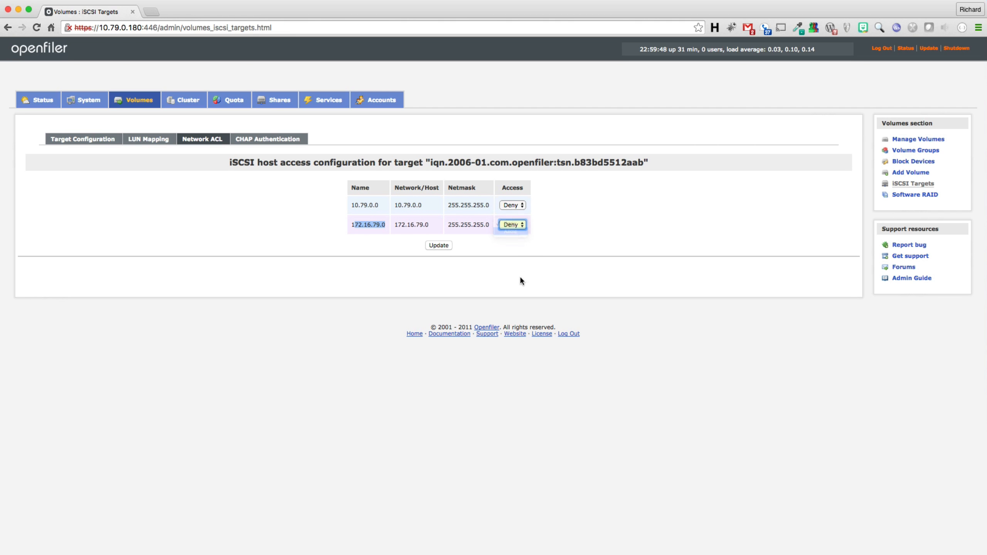
click(438, 245)
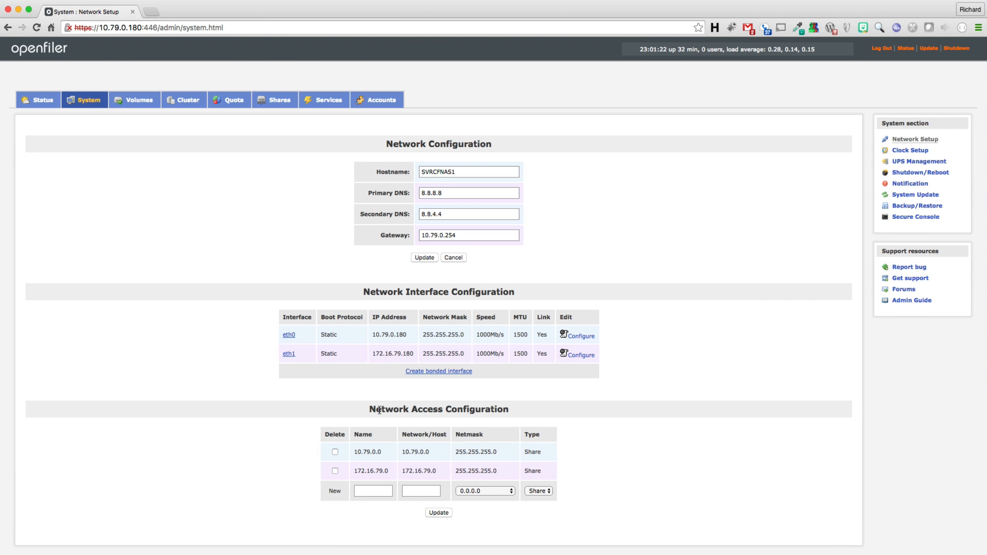
drag(354, 470, 545, 471)
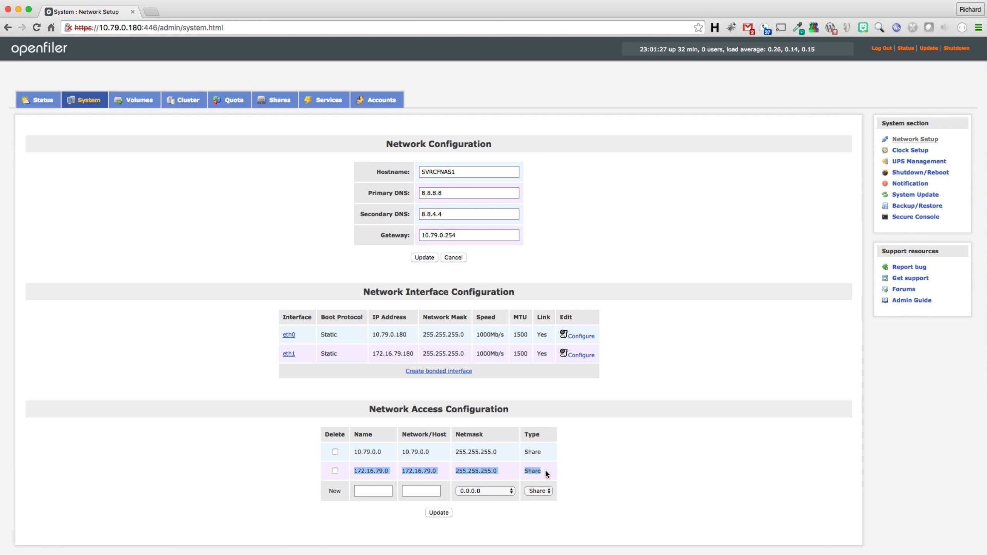